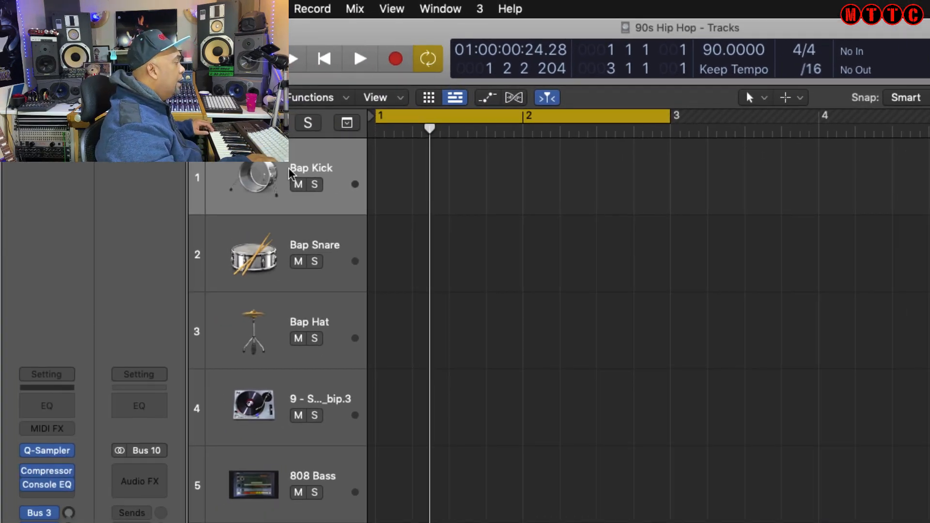
Record MIDI drum regions on the Bap drum tracks, moving down to each track in turn.
key("Down")
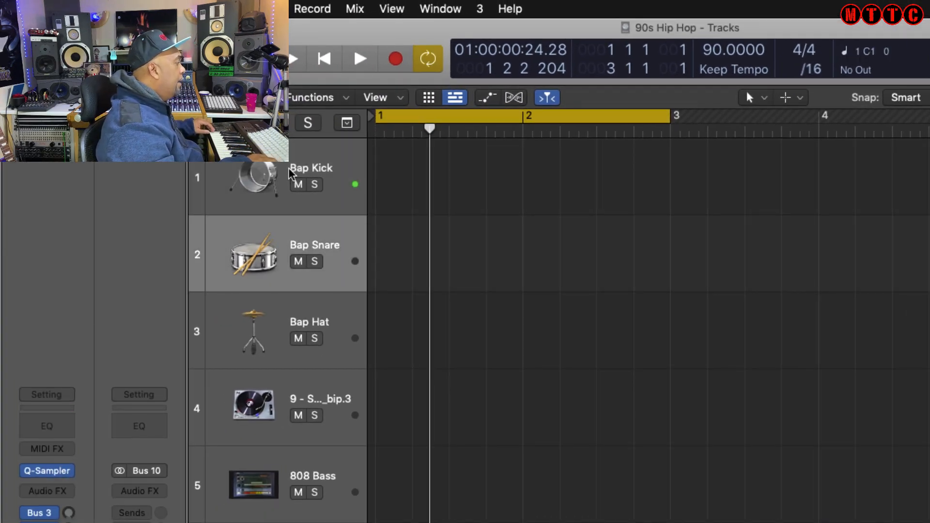
key("Down")
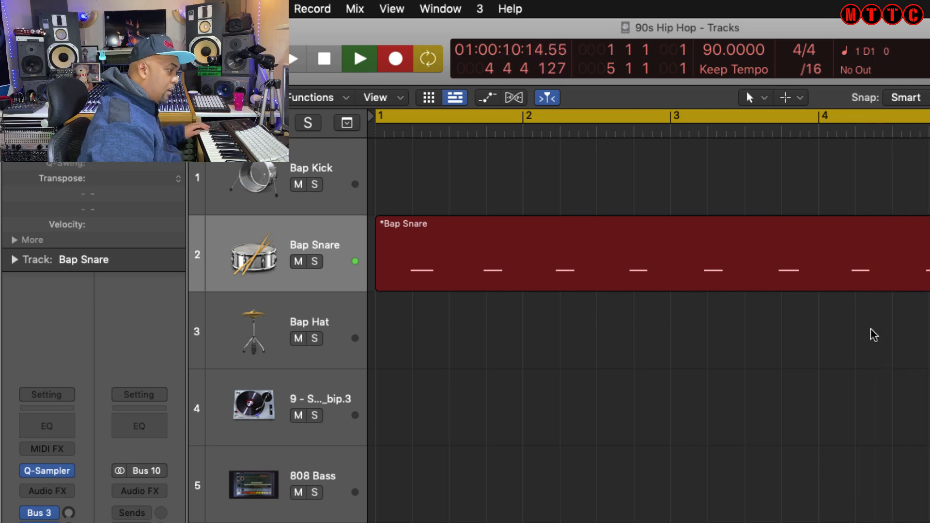
key("space")
key("Down")
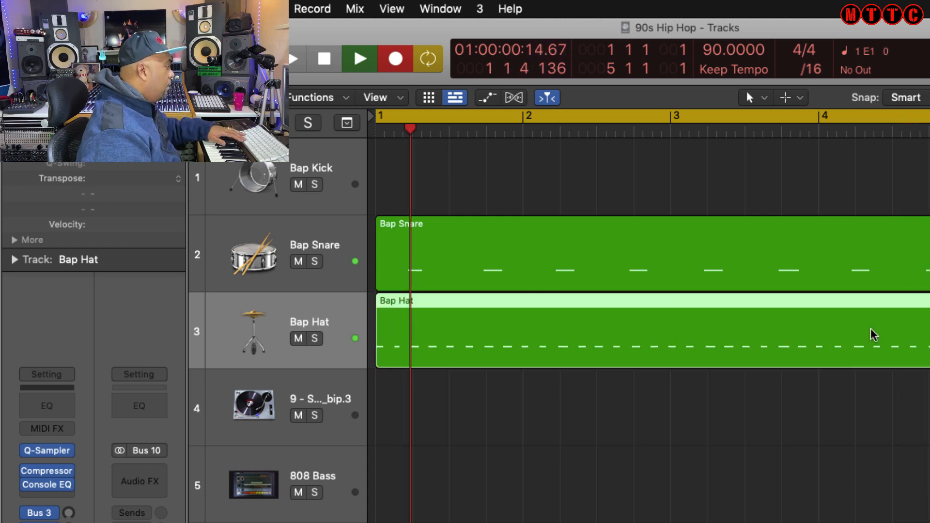
key("space")
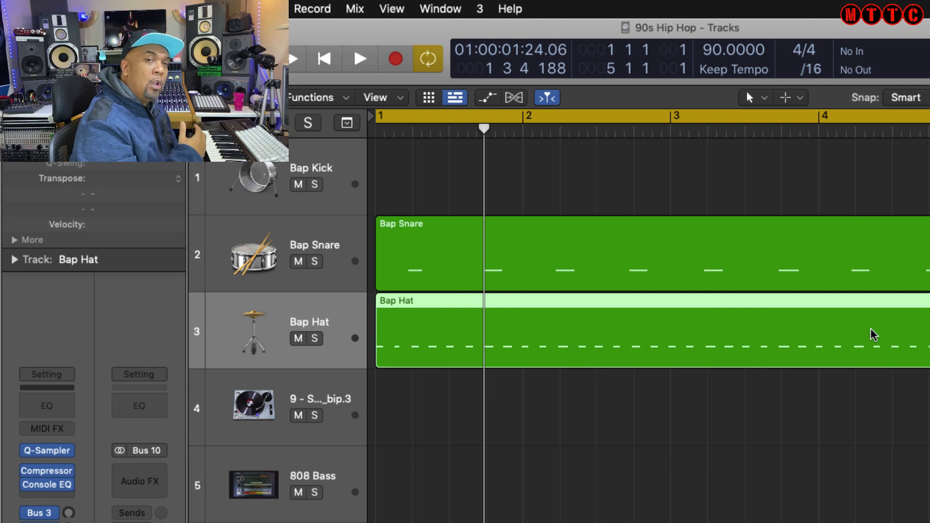
key("r")
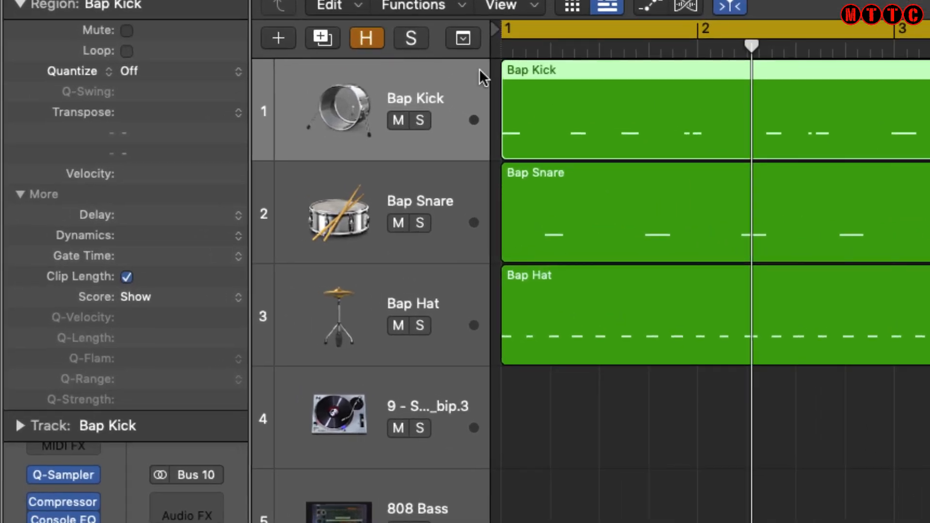
Set the Bap Kick region's quantize to 1/16 Swing F.
left_click(228, 67)
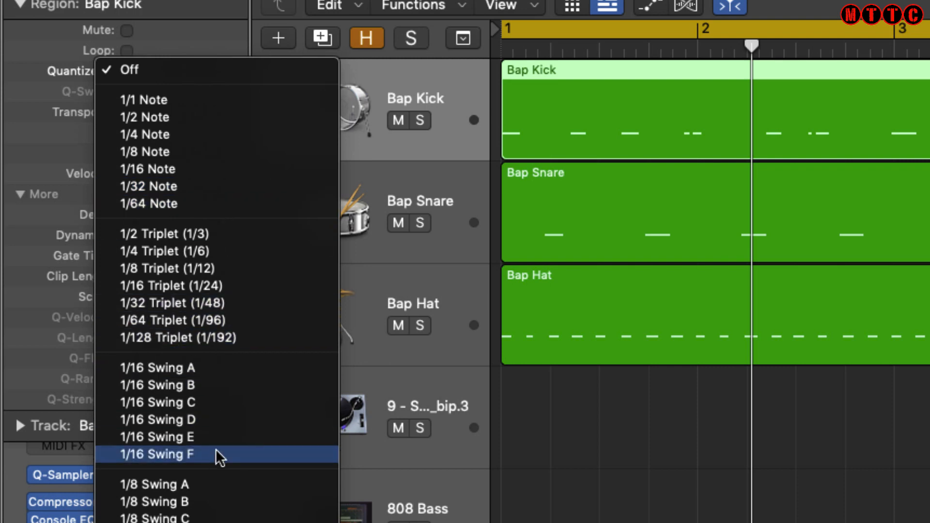
left_click(188, 452)
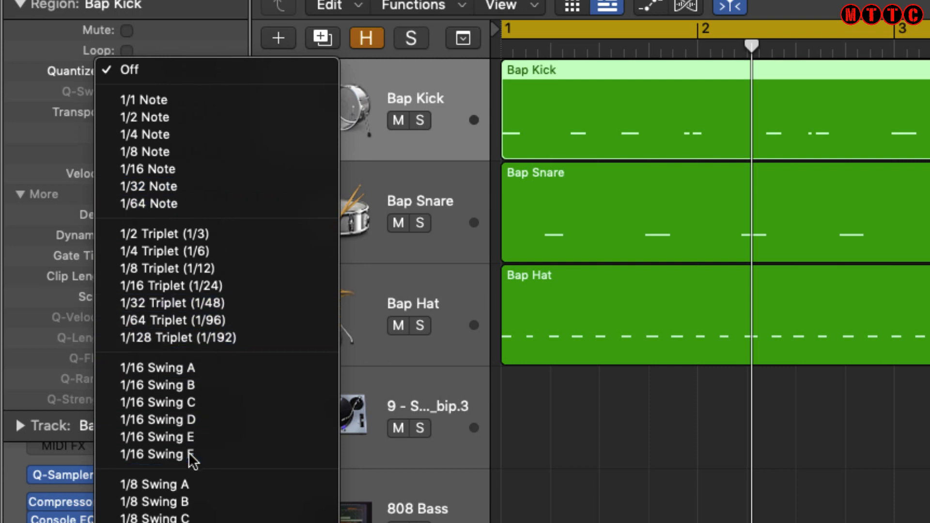
Set the Bap Snare region's quantize to 1/8 Note.
left_click(555, 213)
left_click(193, 70)
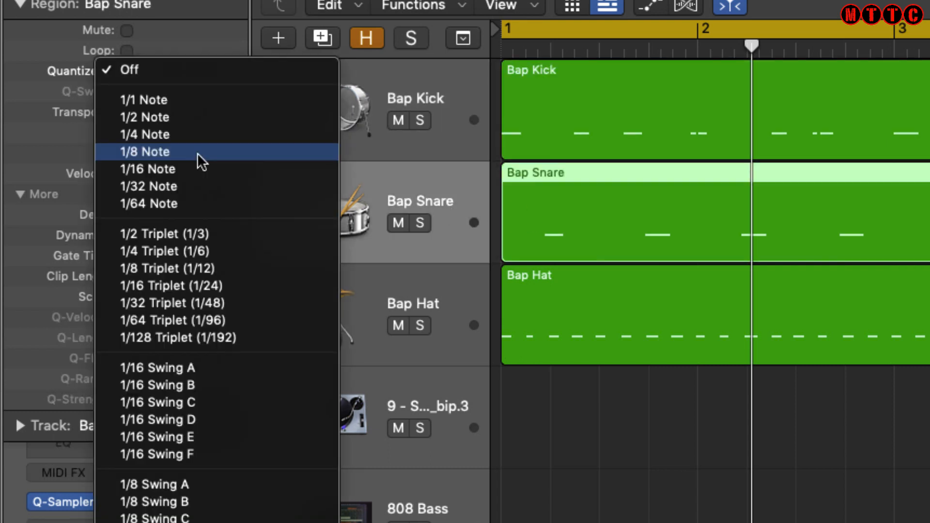
left_click(197, 152)
Set the Bap Hat region's quantize to 1/16 Note.
left_click(562, 319)
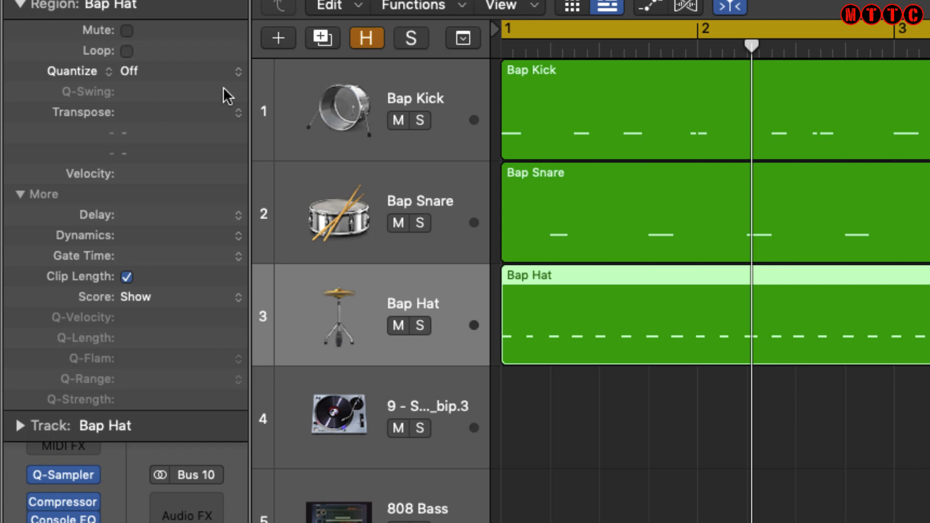
left_click(223, 68)
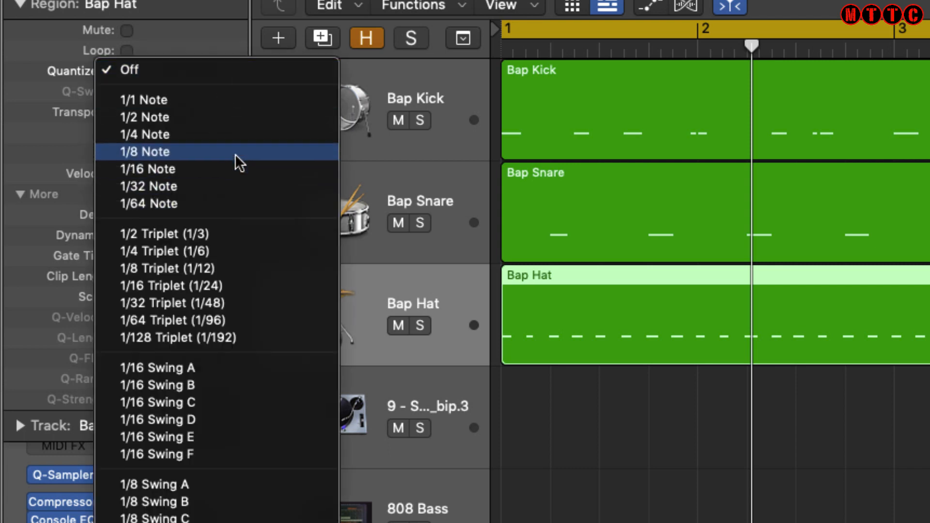
left_click(234, 173)
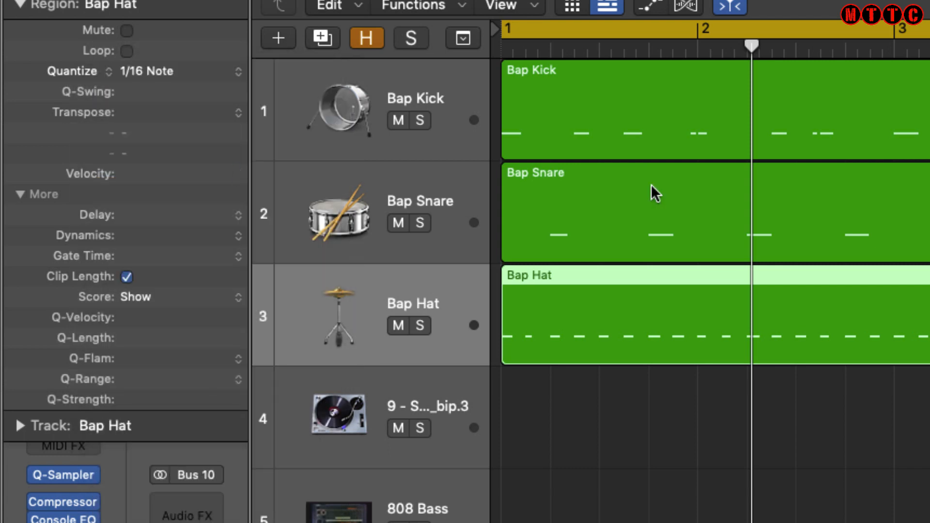
Give the Bap Snare region a small positive delay offset.
left_click(642, 196)
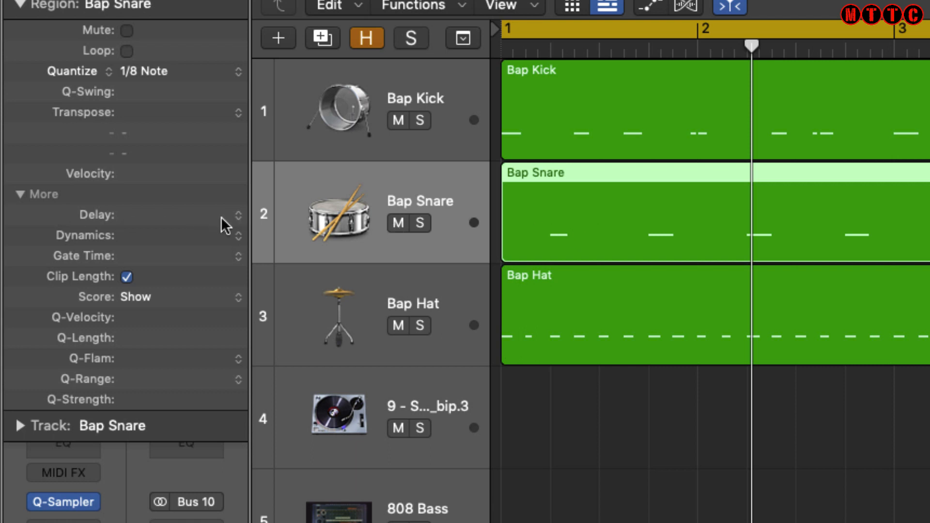
left_click(241, 214)
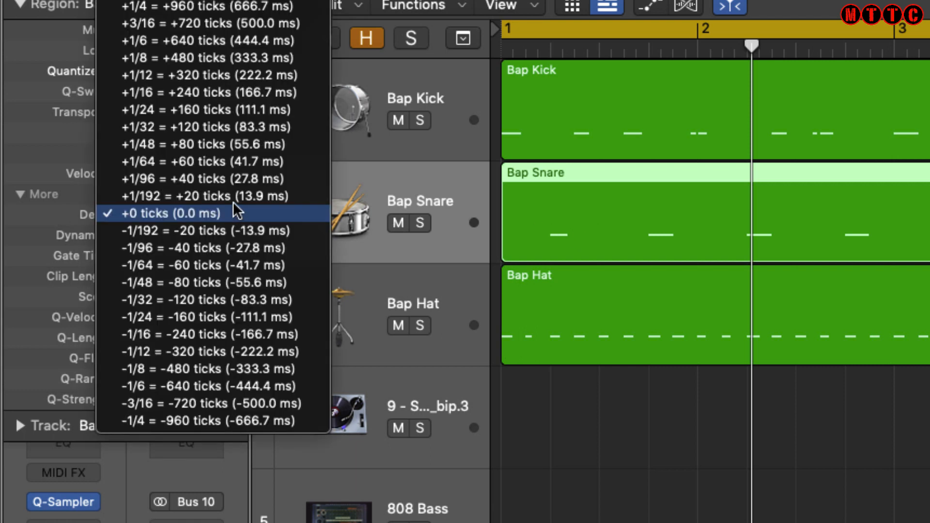
left_click(206, 185)
Set the Bap Hat region's delay to +1/48.
left_click(576, 334)
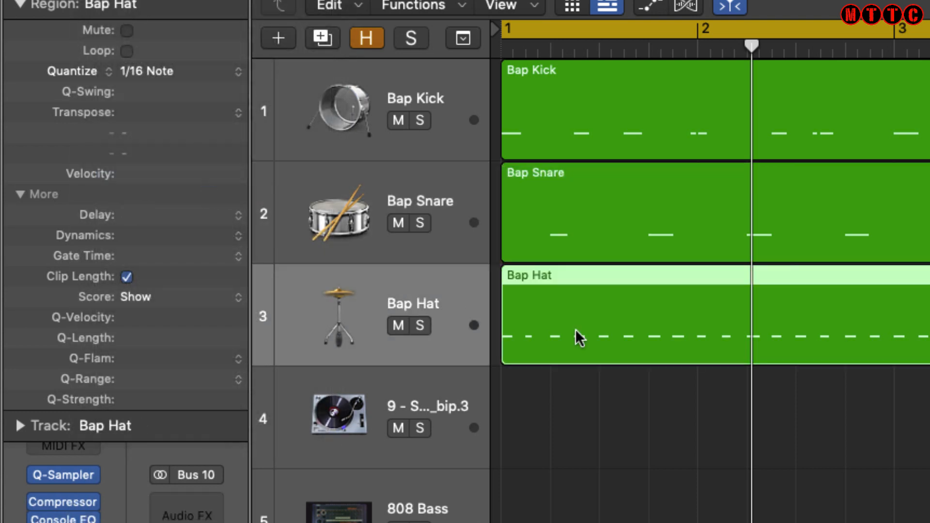
left_click(240, 214)
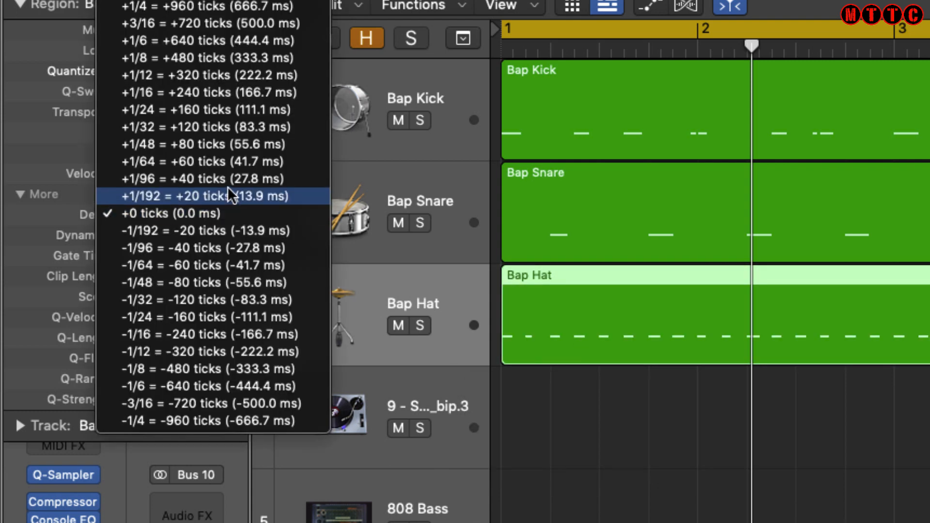
left_click(219, 147)
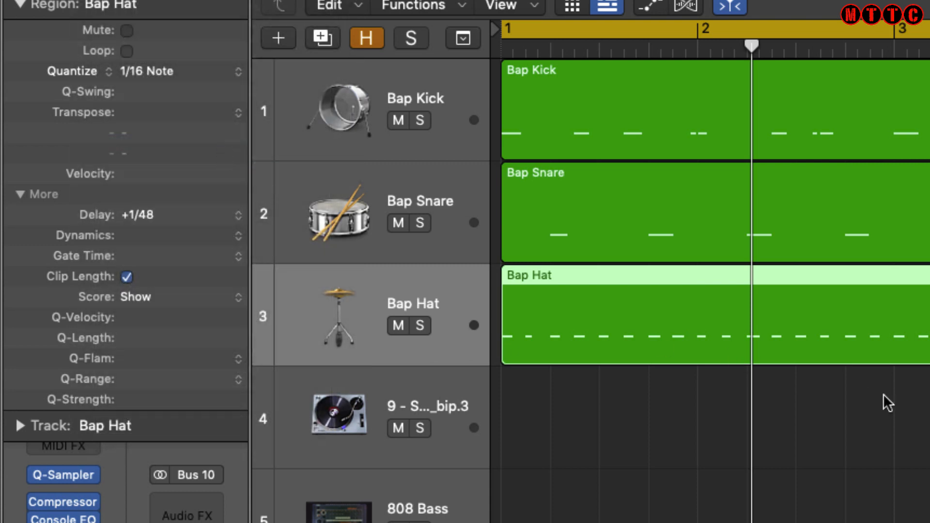
Play the drum pattern and inspect the channel strips of the drum tracks.
key("space")
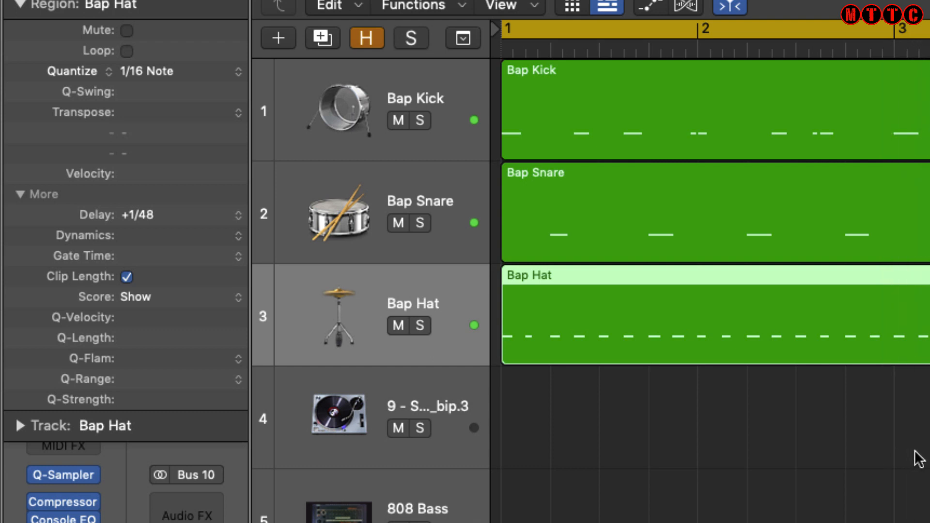
left_click(19, 5)
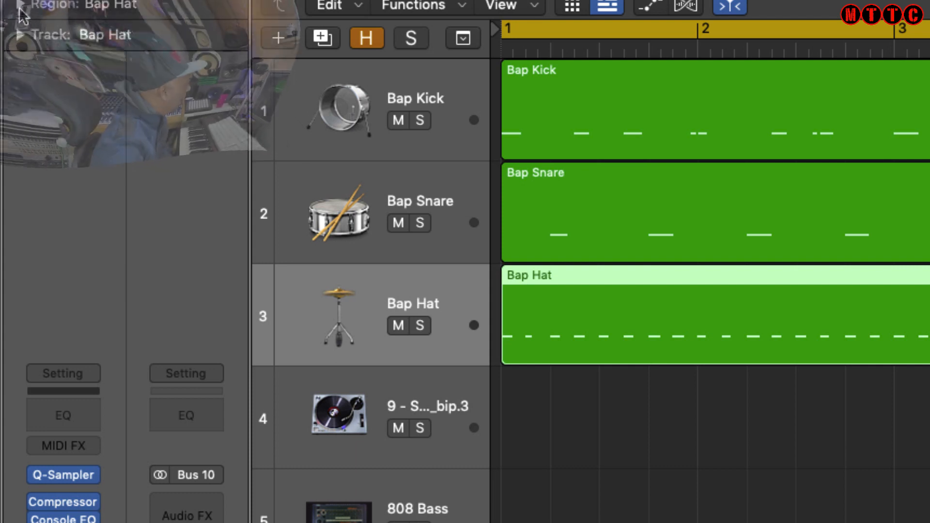
left_click(429, 93)
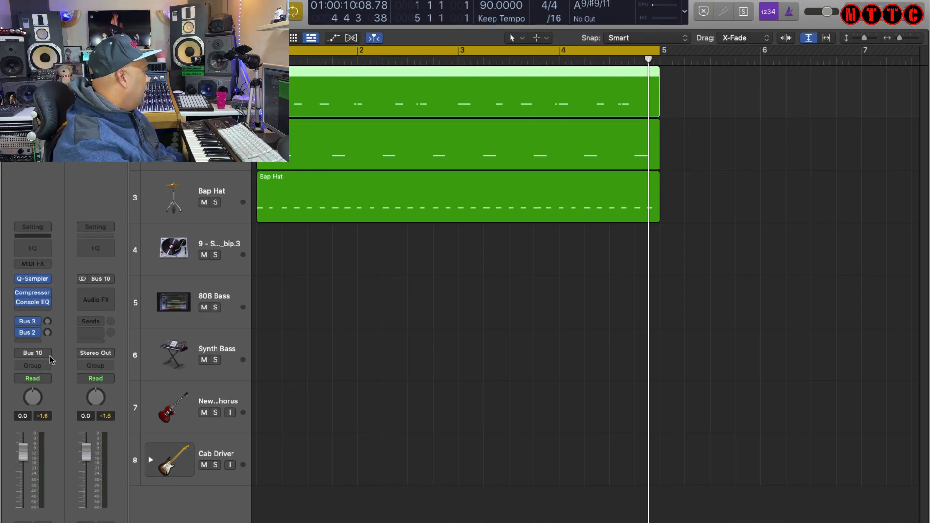
left_click(188, 164)
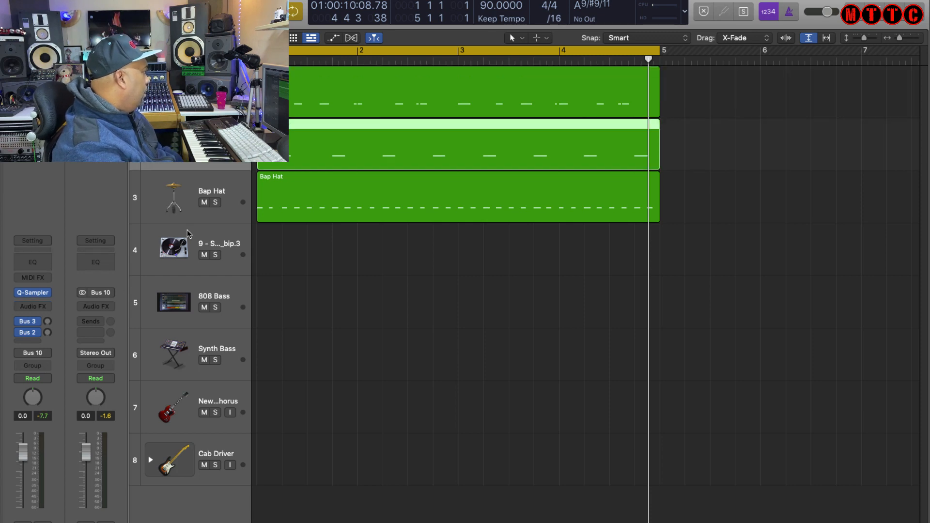
left_click(191, 208)
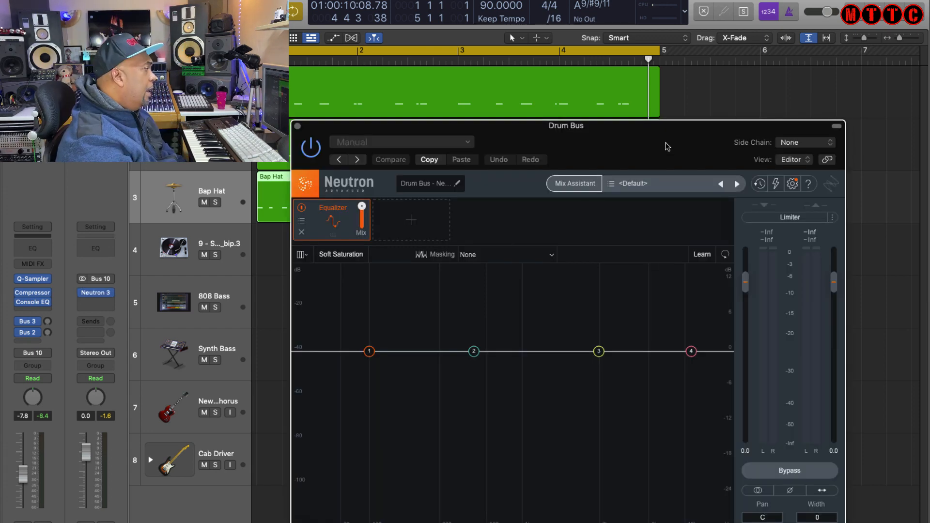
Load the Drum Bus Acoustic preset Clean & Bright Acoustic in Neutron 3 on Bus 10.
left_click_drag(663, 123, 609, 0)
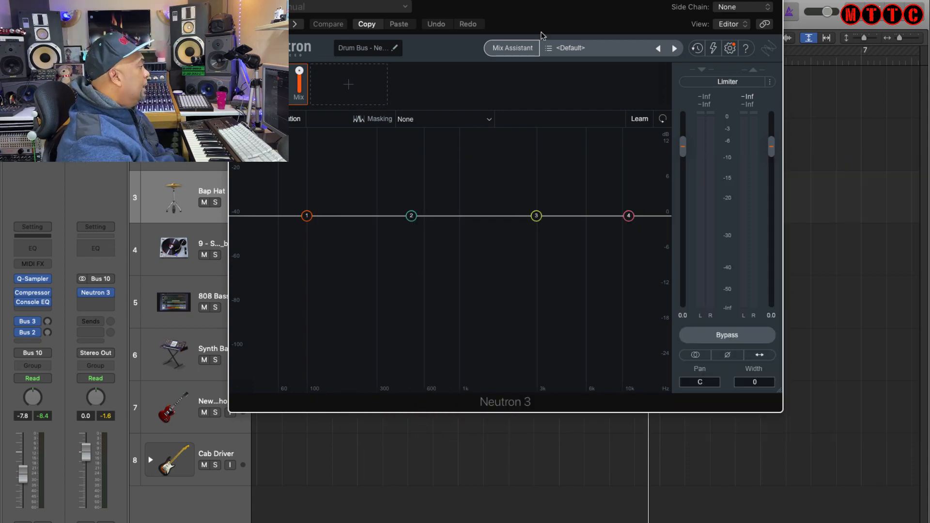
left_click(566, 50)
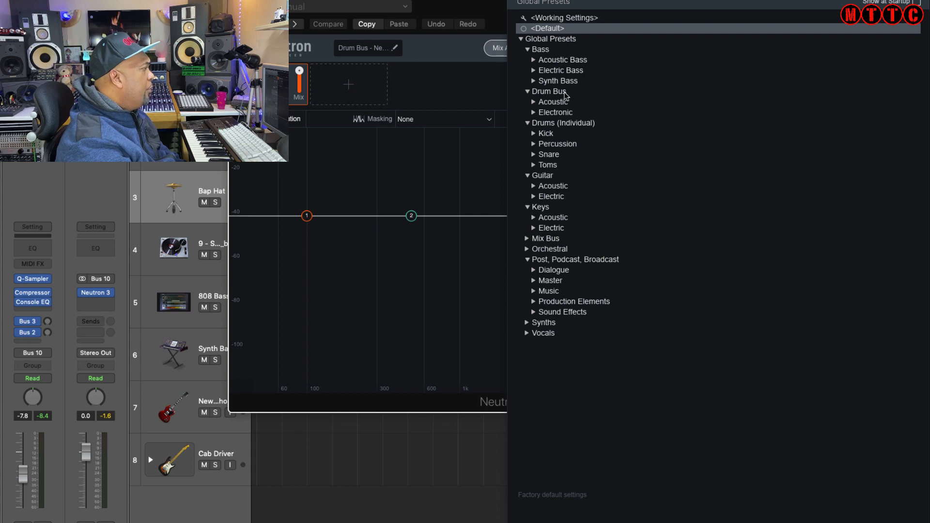
left_click(558, 93)
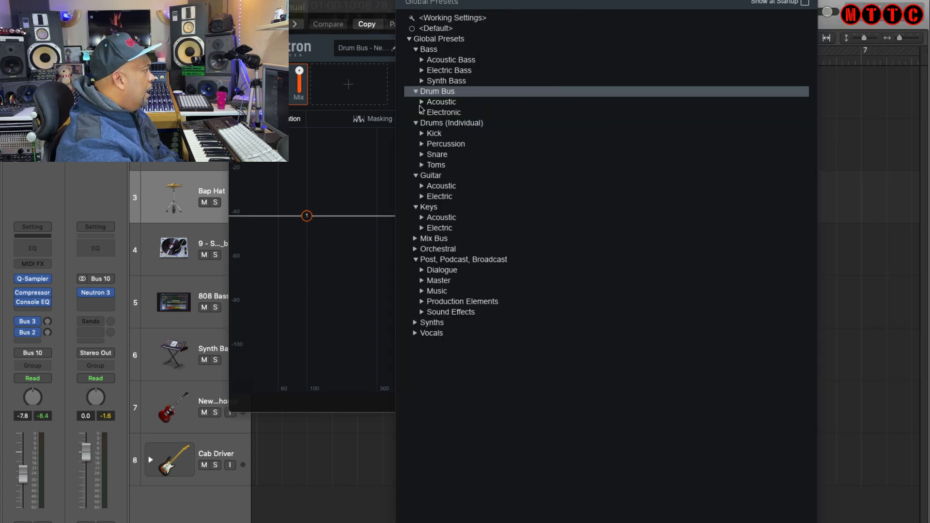
left_click(421, 102)
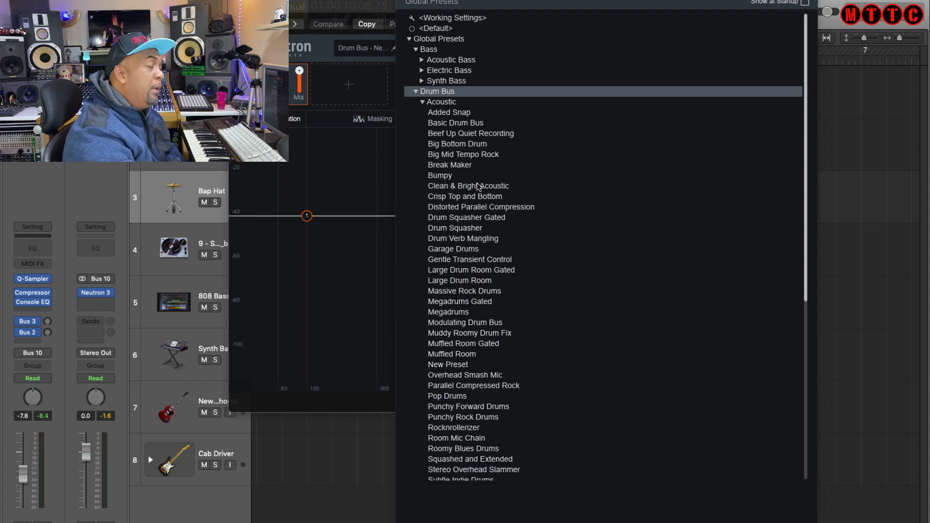
double_click(478, 186)
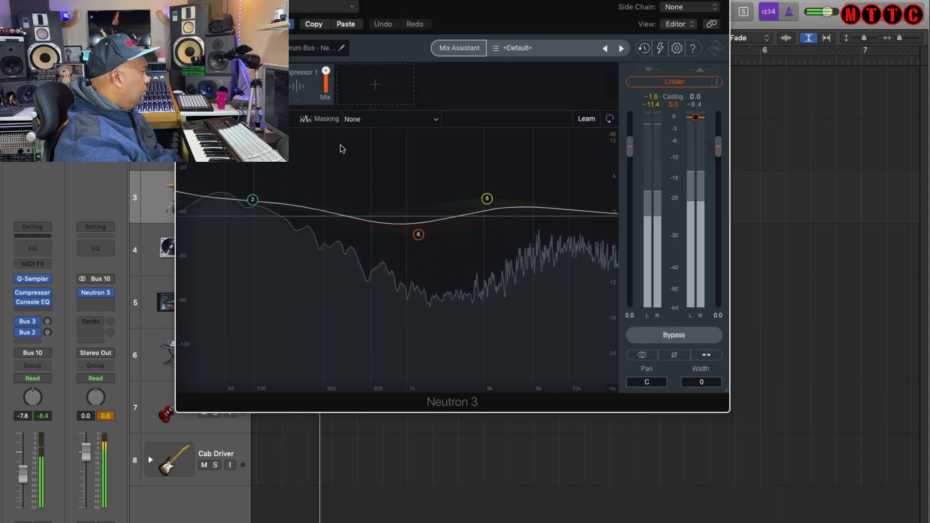
left_click(184, 1)
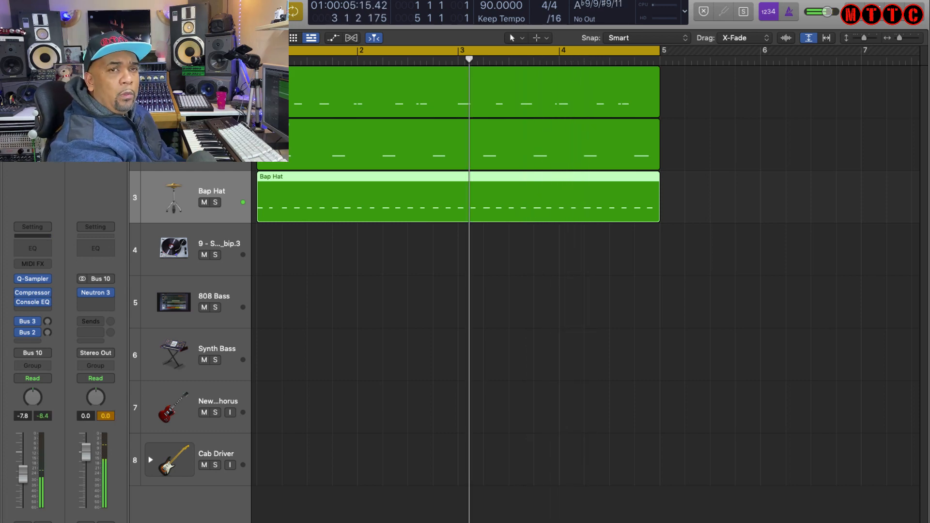
Open and review the Compressor and Vintage Console EQ on the Bap Kick channel.
left_click(212, 93)
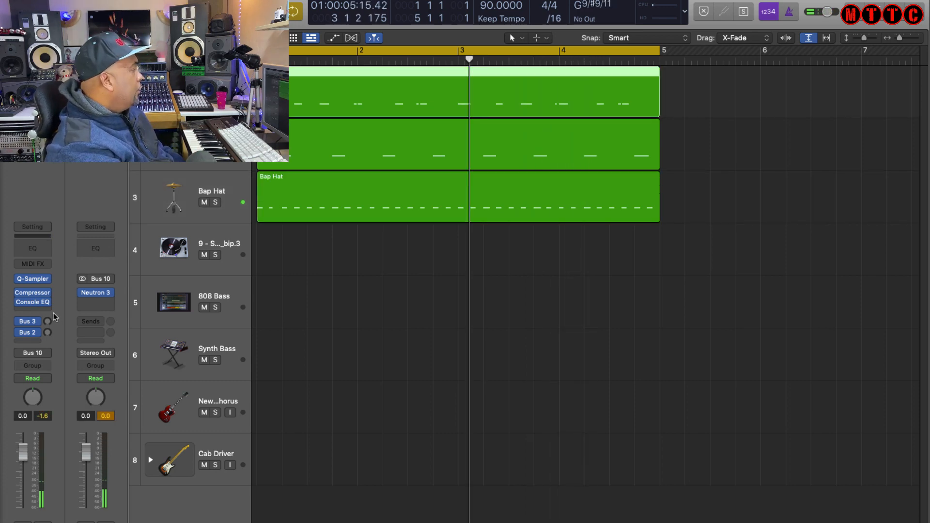
left_click(34, 292)
left_click_drag(519, 136, 556, 153)
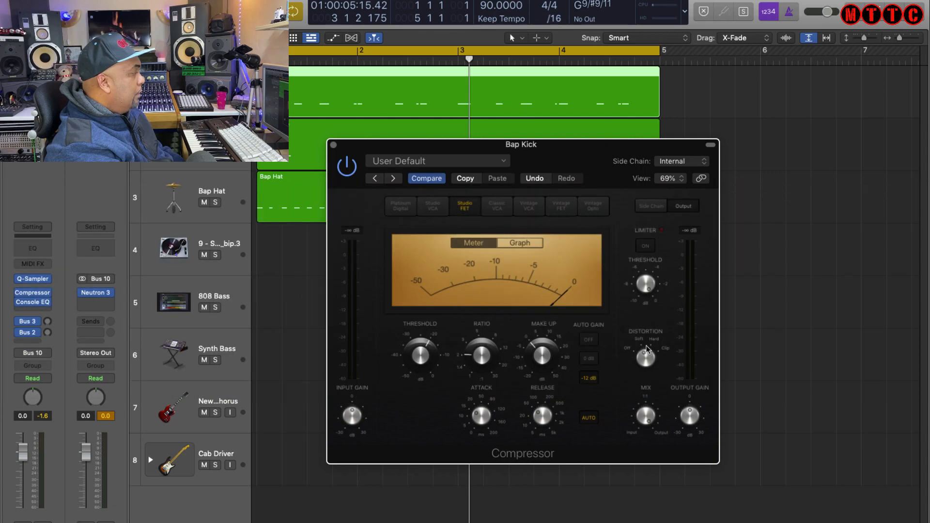
left_click(333, 144)
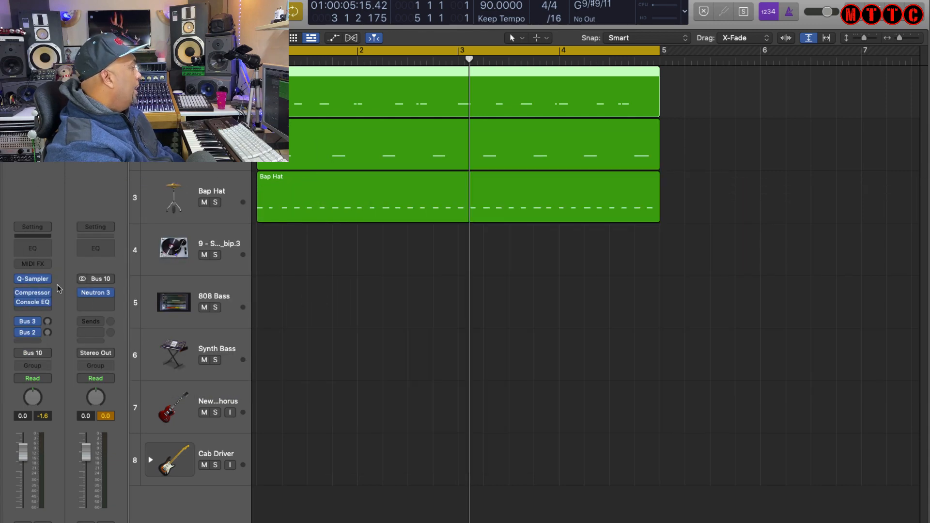
left_click(32, 302)
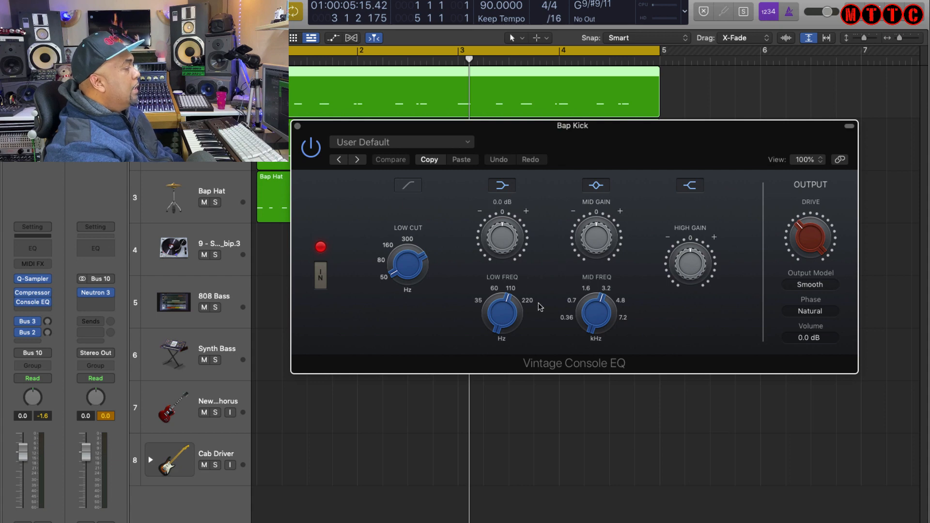
left_click(297, 126)
Insert a Compressor on the Bap Snare channel and close its window.
left_click(194, 147)
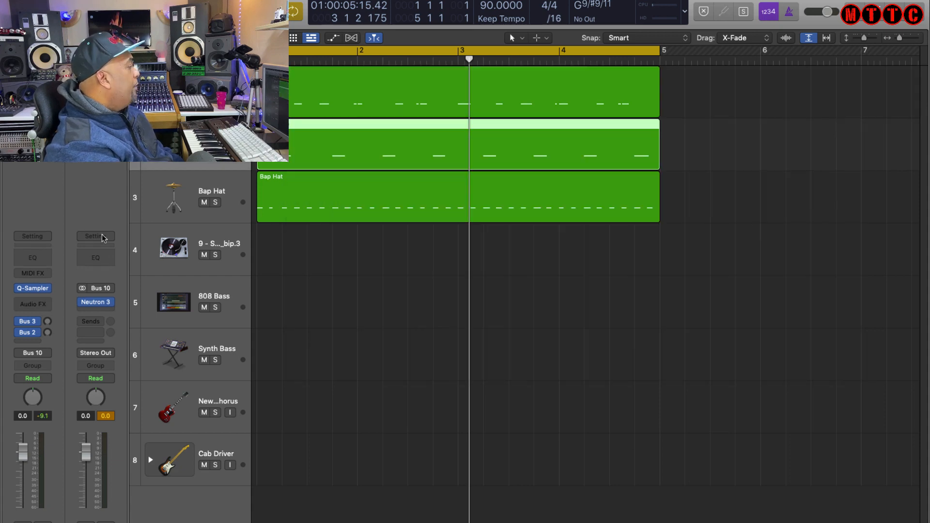
left_click(38, 305)
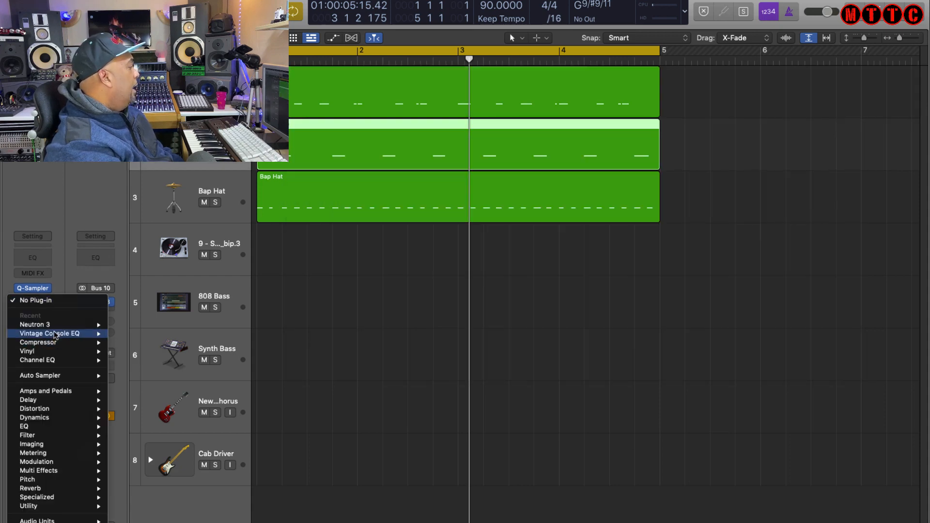
mouse_move(54, 343)
left_click(119, 343)
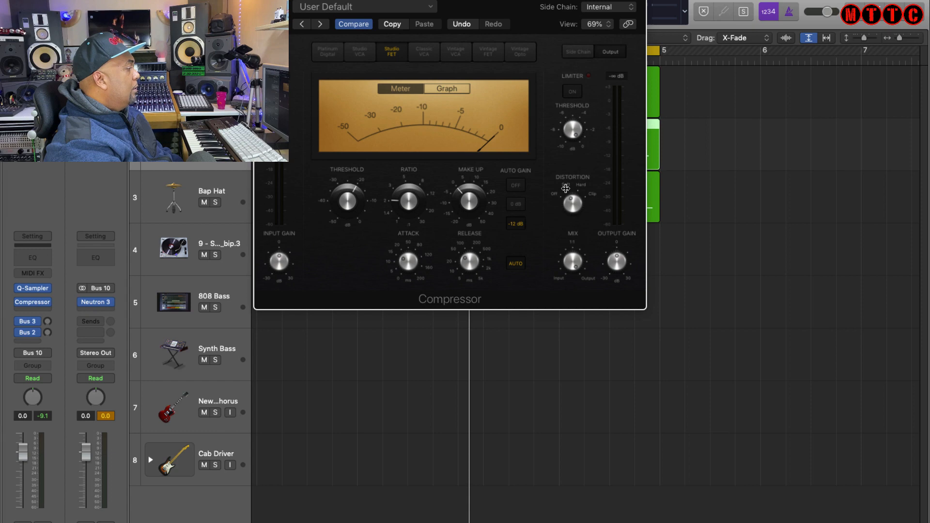
key("super+w")
left_click(196, 183)
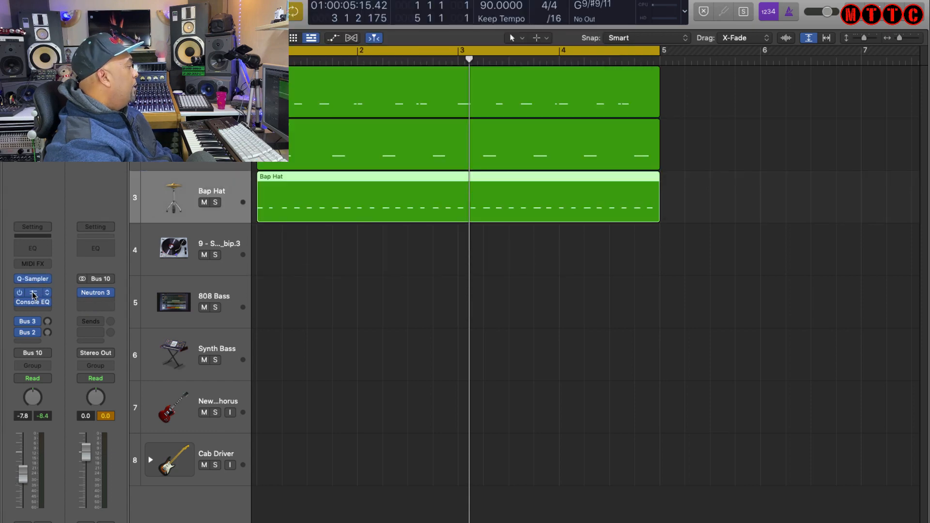
Insert a Compressor above the Console EQ on the Bap Hat channel and close its window.
left_click(33, 295)
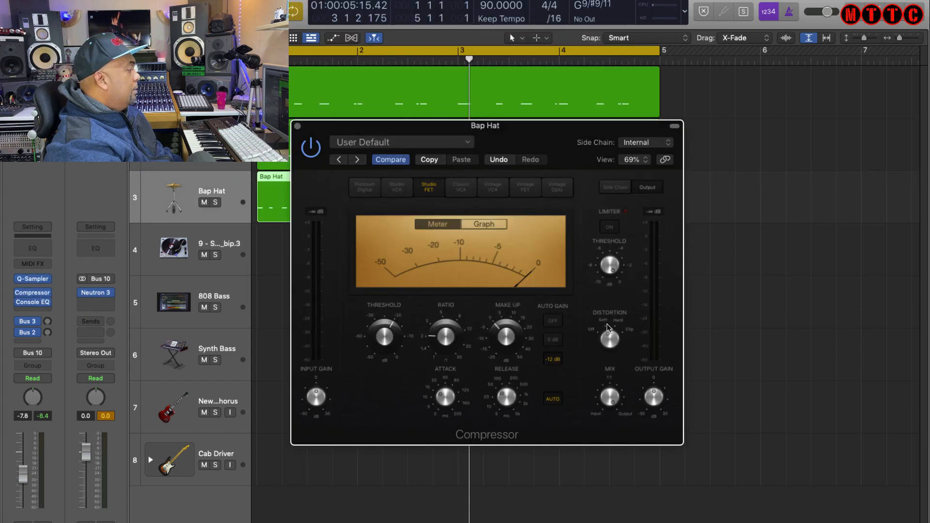
left_click(297, 125)
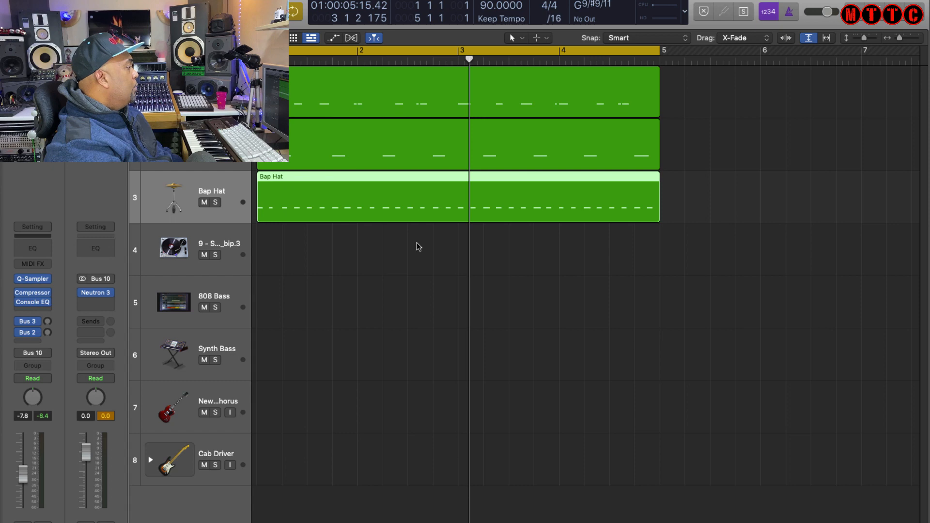
left_click(343, 192)
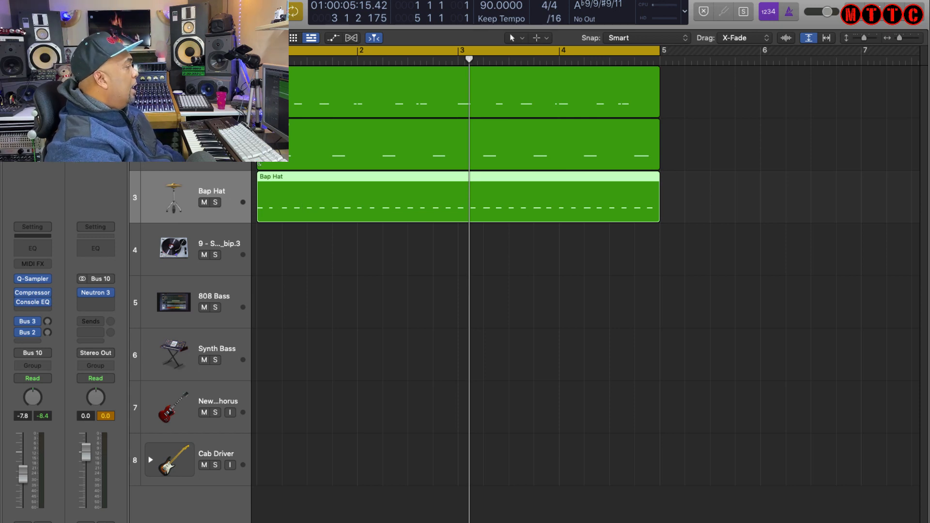
Select the snare and hat tracks in turn to compare their channel strips.
left_click(211, 92)
left_click(212, 145)
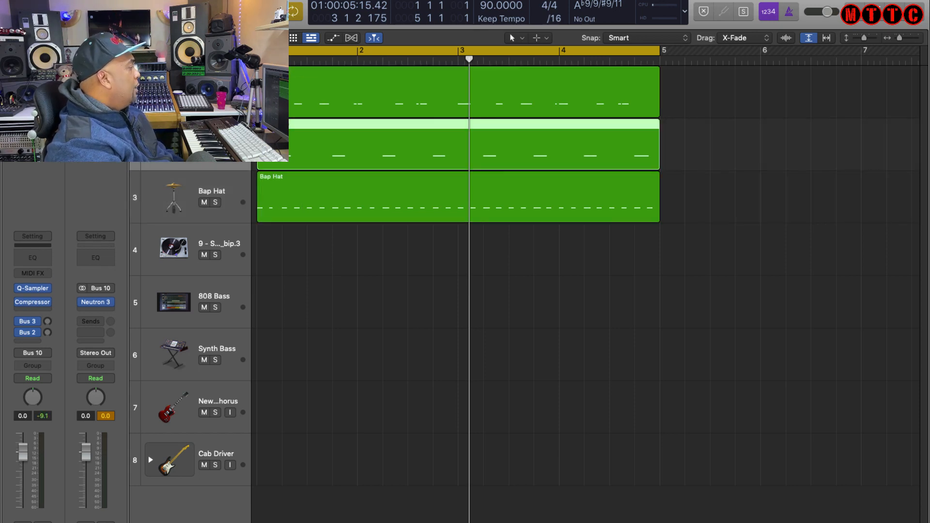
left_click(180, 190)
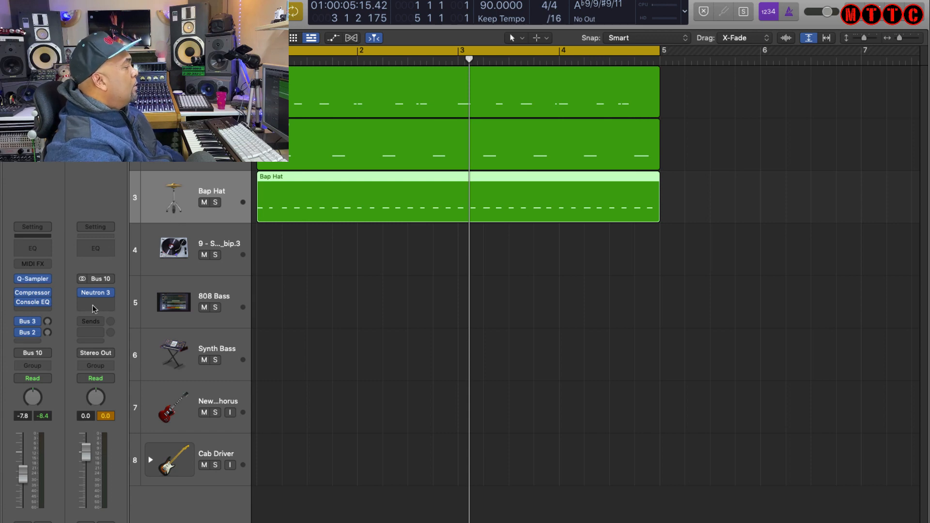
Open Quick Sampler on the Bap Hat channel, start playback, and switch on its Filter section.
left_click(34, 280)
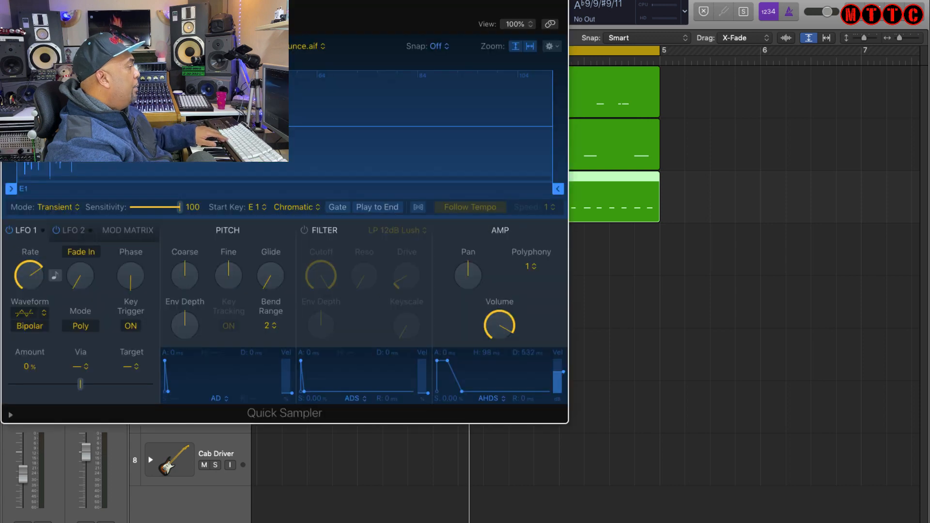
left_click_drag(407, 3, 658, 3)
key("space")
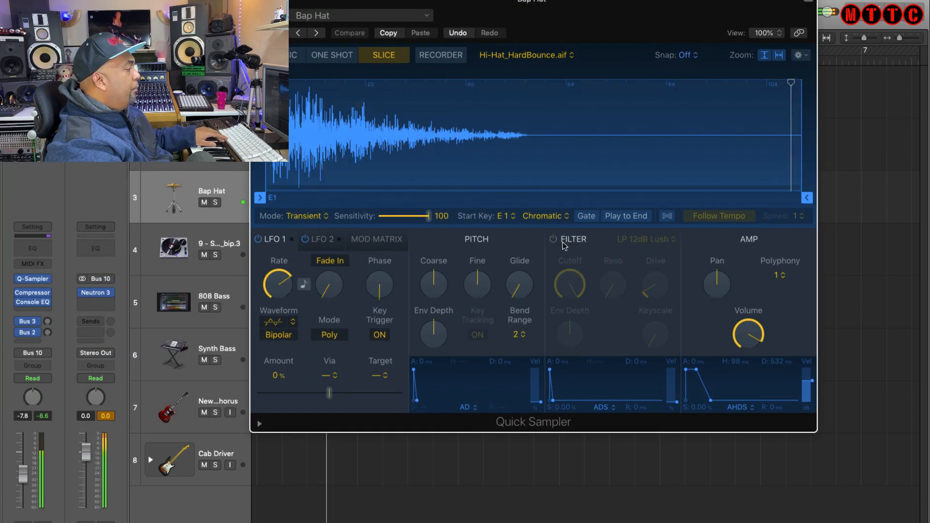
left_click(556, 242)
left_click(555, 242)
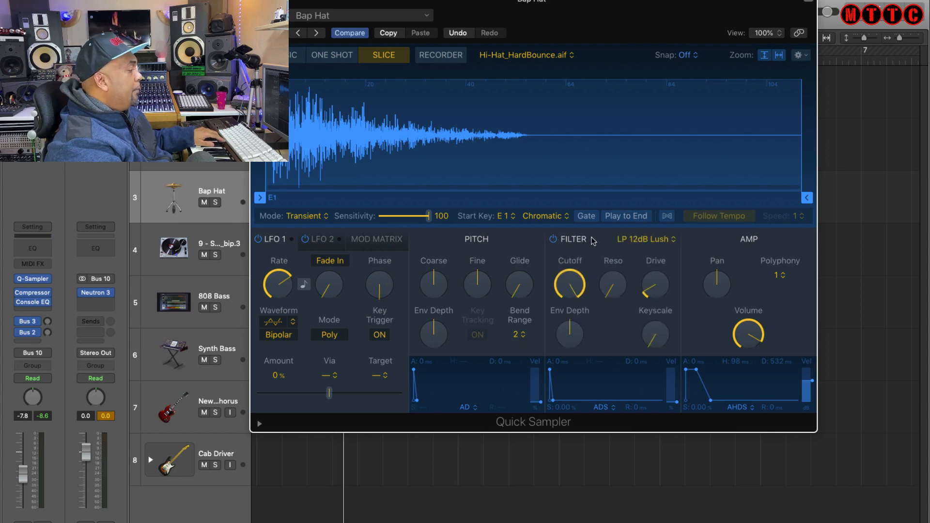
Lower the Quick Sampler filter cutoff to about 69.8% and close the plugin window.
mouse_move(578, 280)
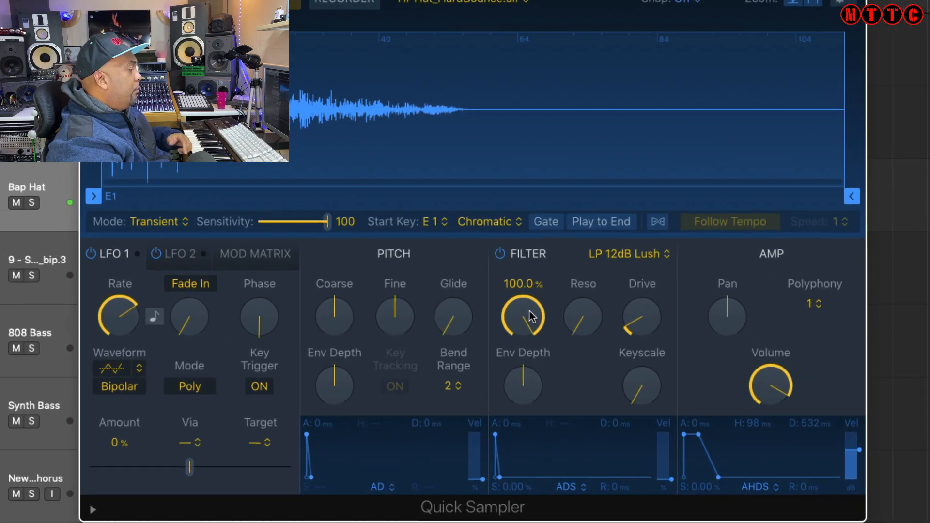
left_click_drag(576, 284, 578, 335)
left_click_drag(523, 389, 524, 387)
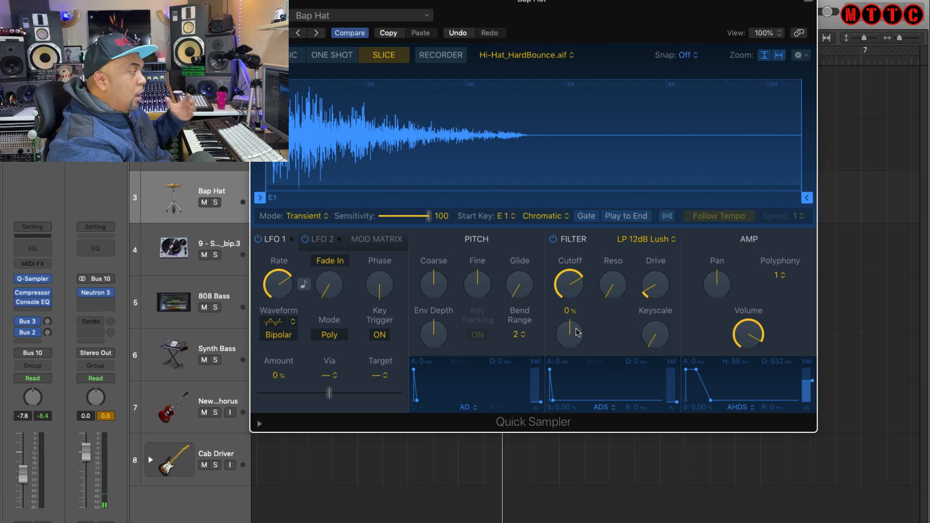
mouse_move(583, 282)
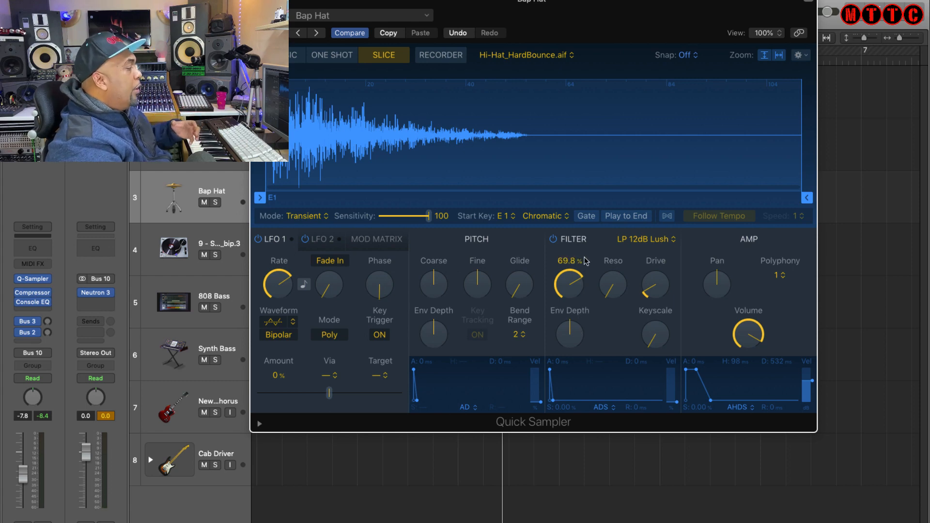
mouse_move(650, 289)
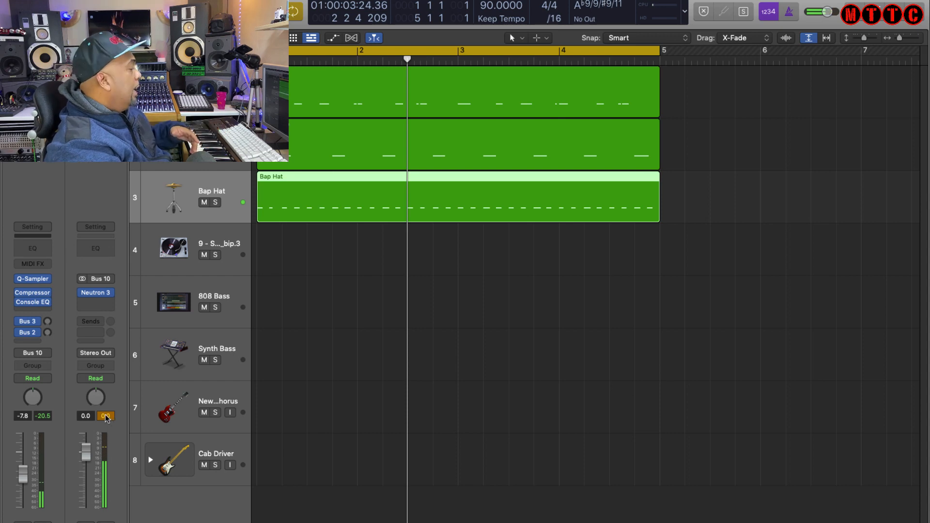
left_click(106, 417)
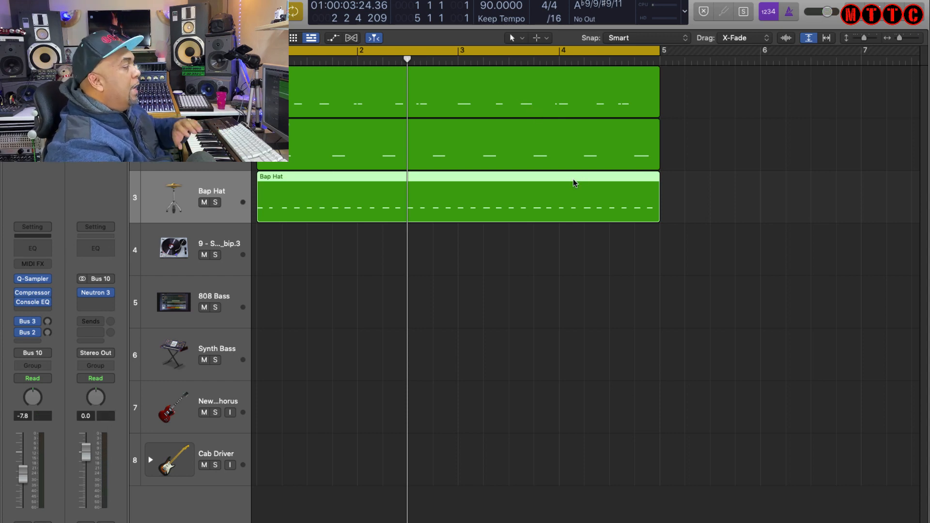
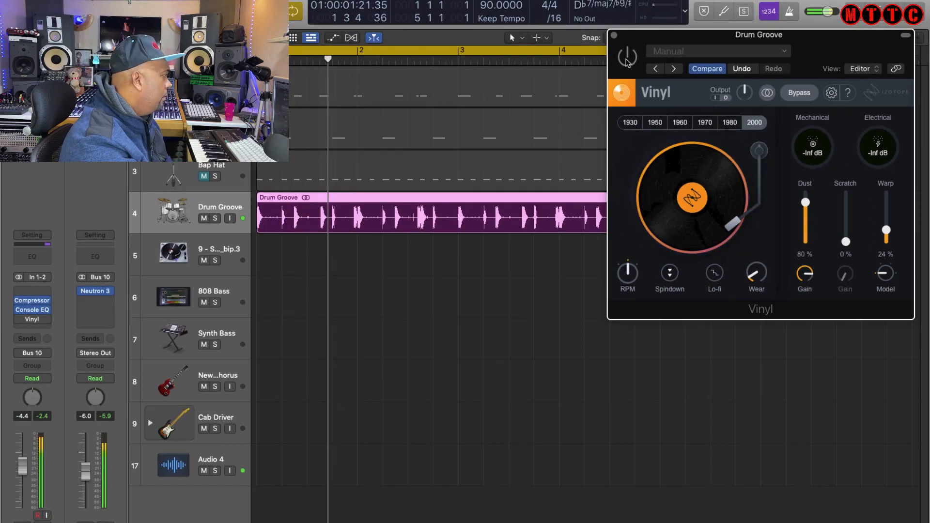
Switch the Vinyl plugin on the Drum Groove channel off and on to compare the processed sound.
left_click(628, 58)
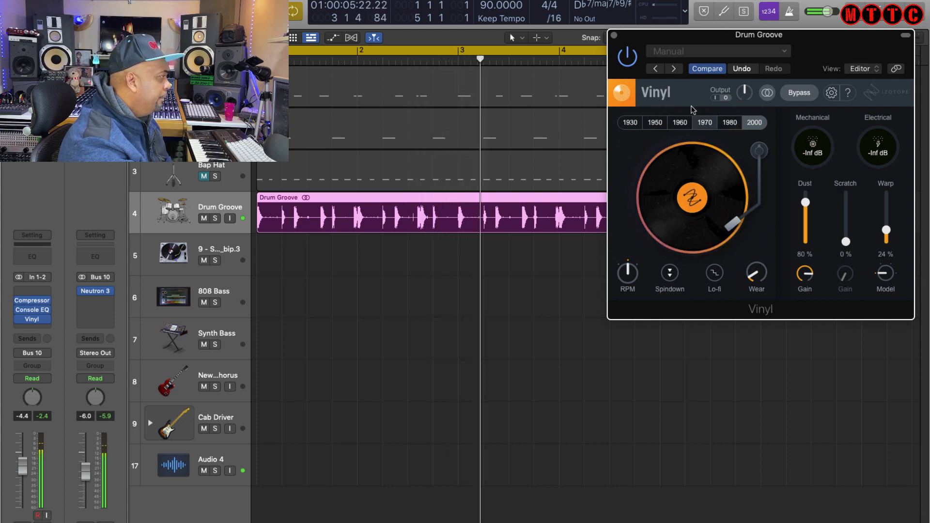
left_click(634, 62)
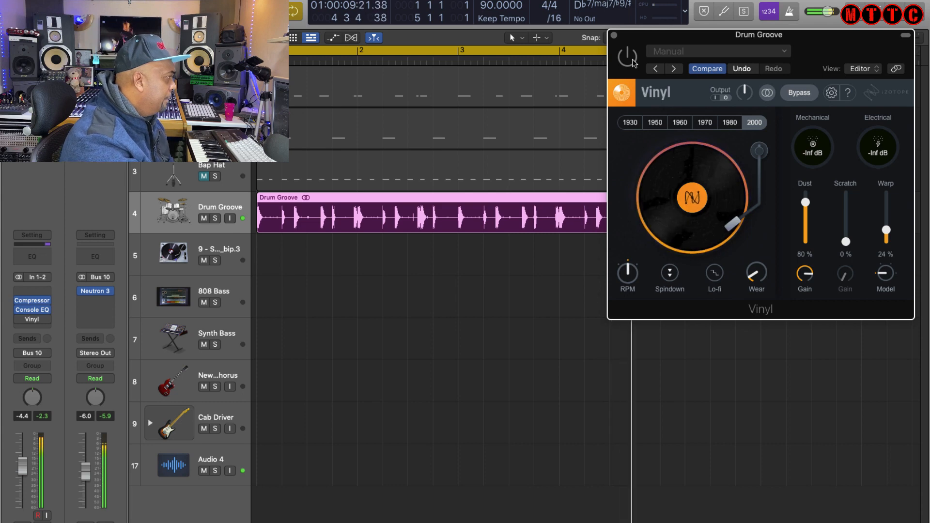
left_click(633, 62)
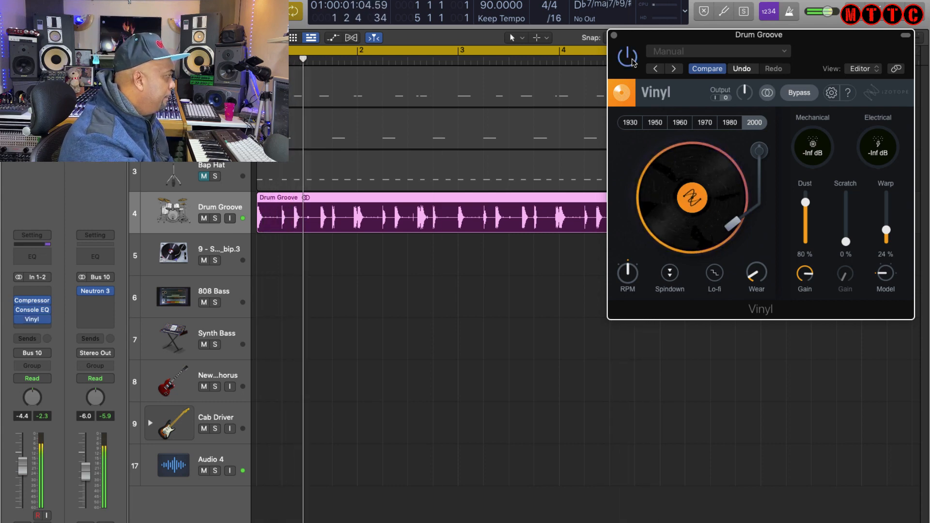
left_click(632, 62)
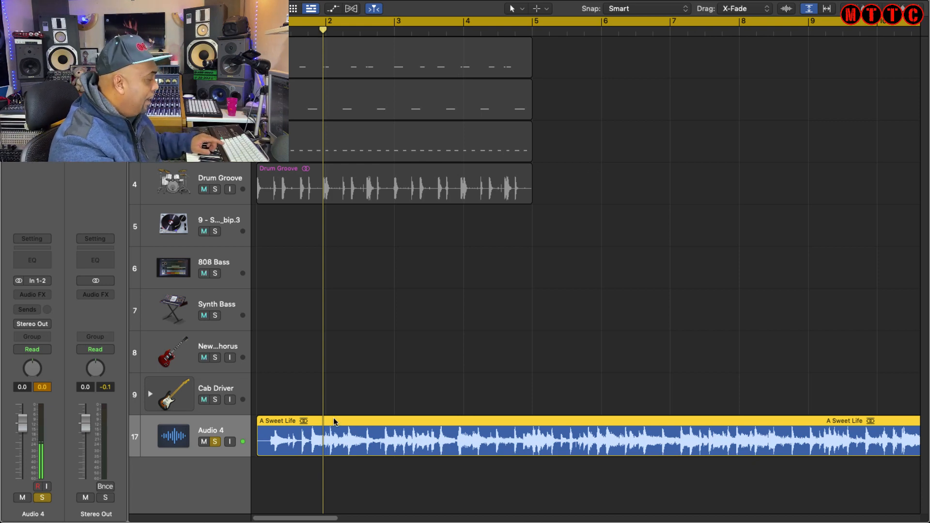
Play the A Sweet Life sample, split it at the playhead near bar 9 and delete the tail.
key("space")
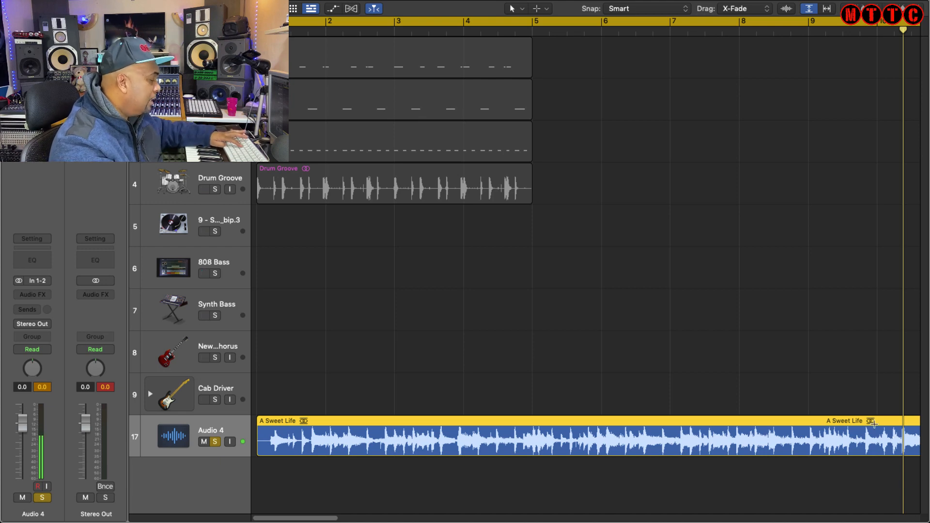
key("super+t")
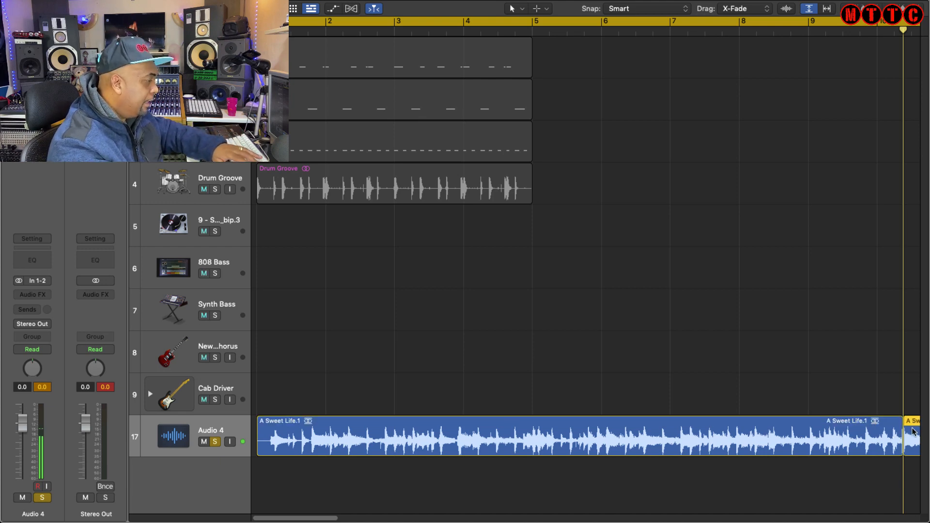
key("Delete")
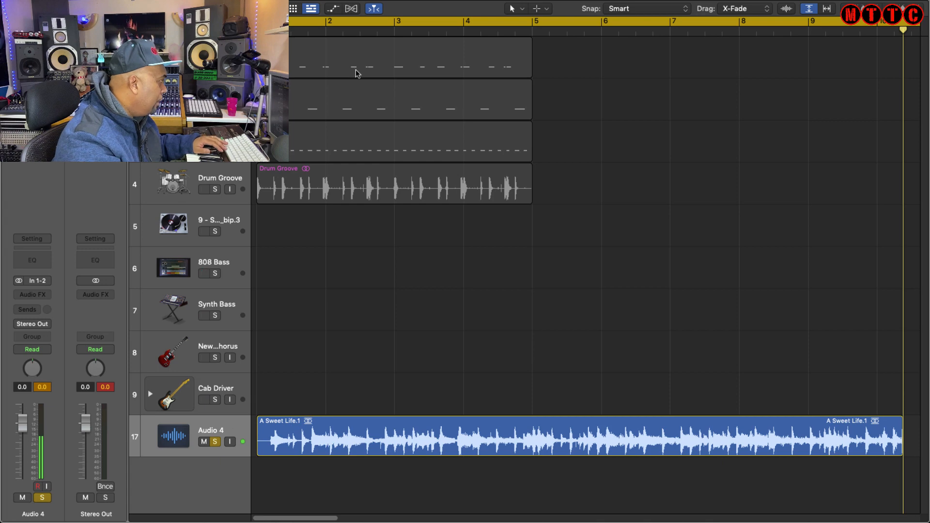
key("Return")
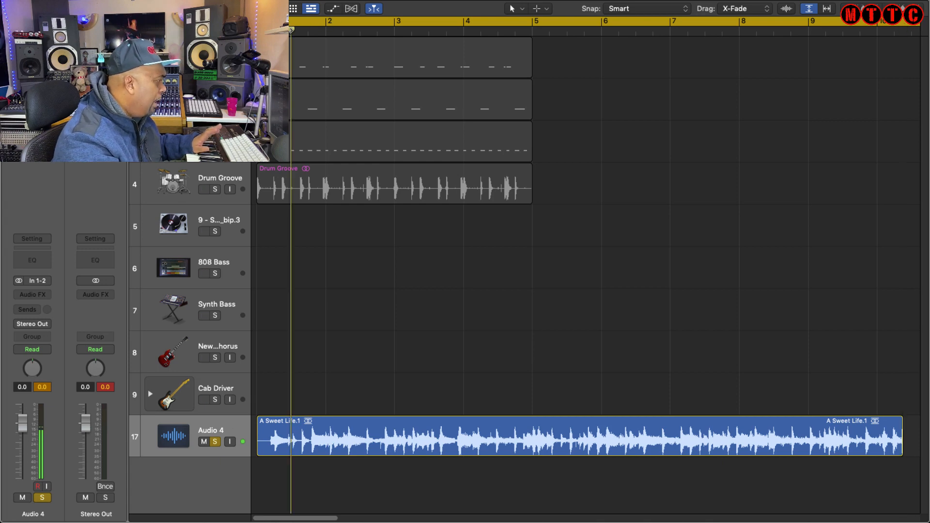
key("space")
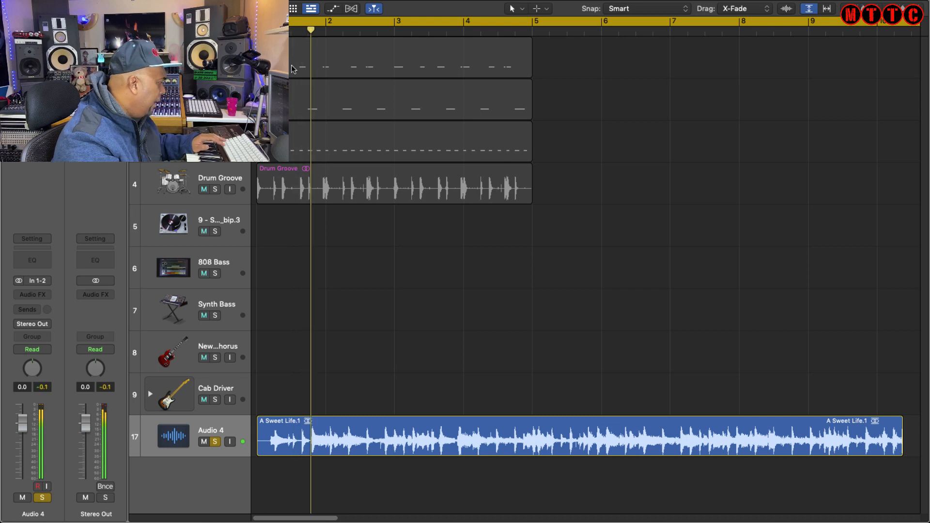
Zoom in on the sample's start, split it at the first transient and delete the lead-in piece.
left_click(342, 446)
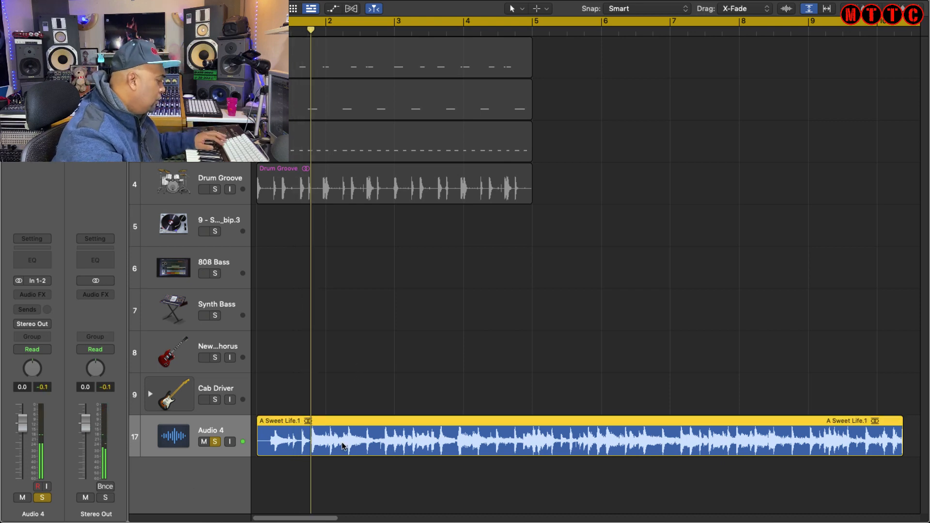
key("super+Right")
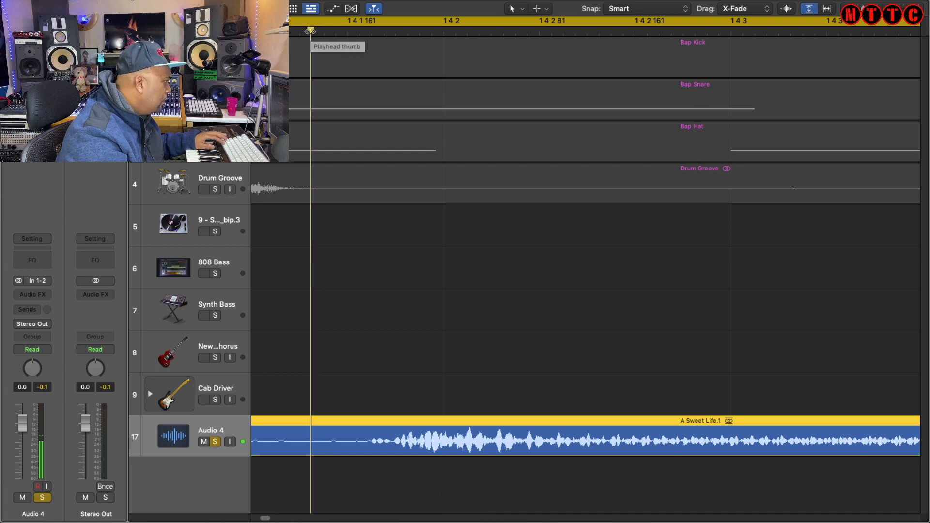
left_click_drag(311, 31, 392, 31)
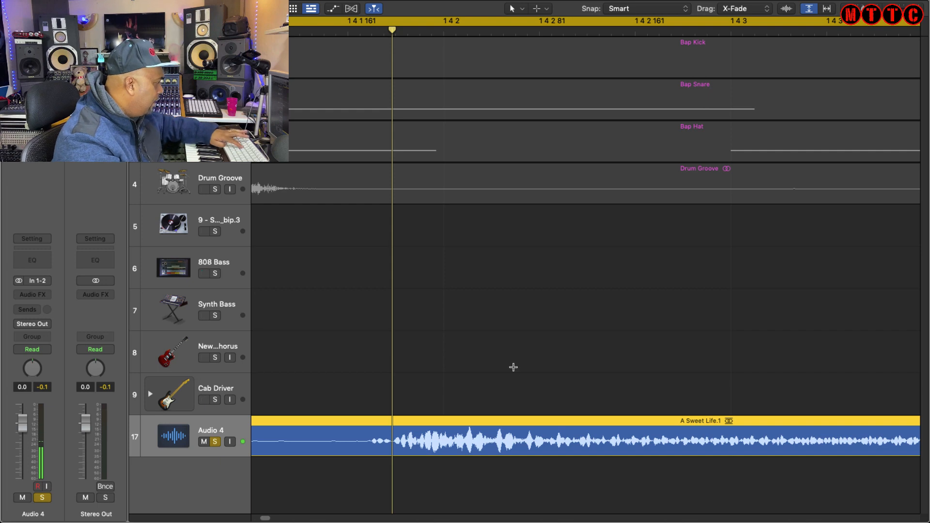
key("super+t")
key("super+Left")
left_click(406, 431)
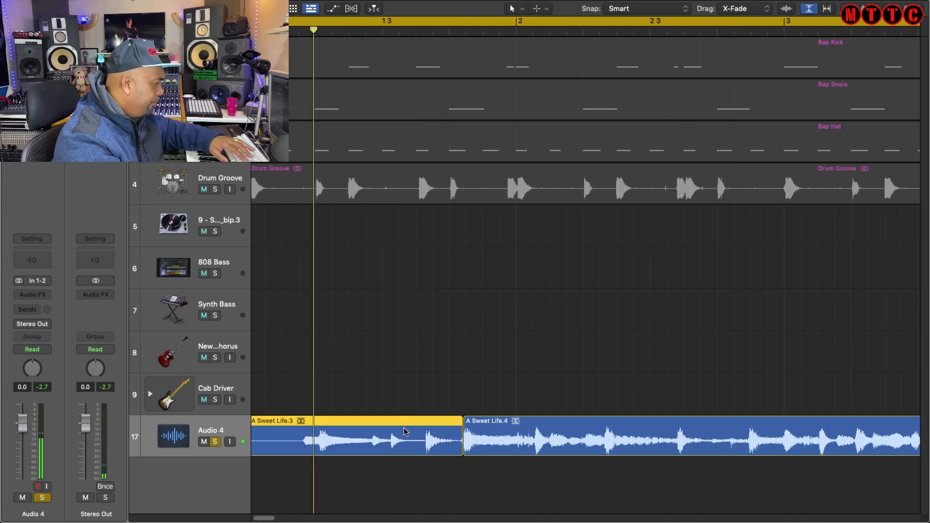
key("Delete")
Move the trimmed A Sweet Life region to the start of bar 1 and play it.
left_click(566, 436)
key("Delete")
key("Return")
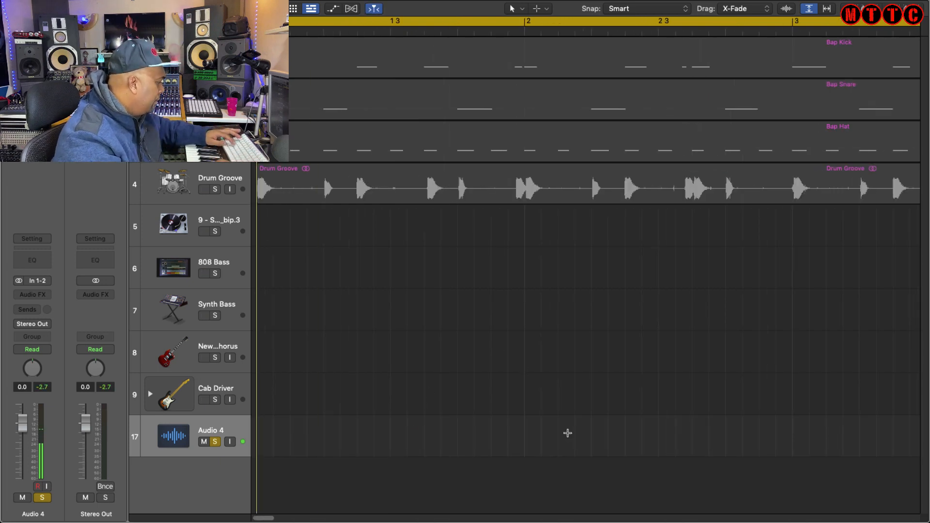
key("super+v")
key("space")
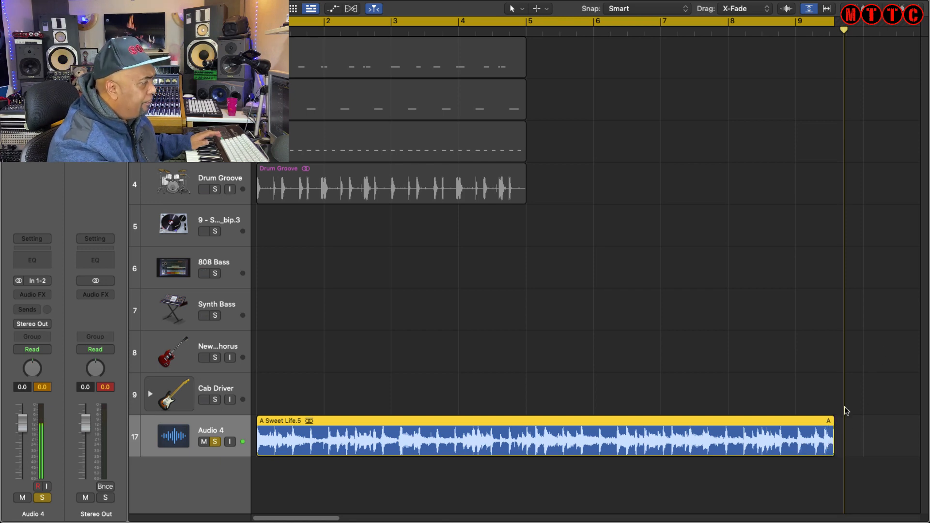
Play the sample through the BPM Counter on Audio 4 to detect its tempo.
key("c")
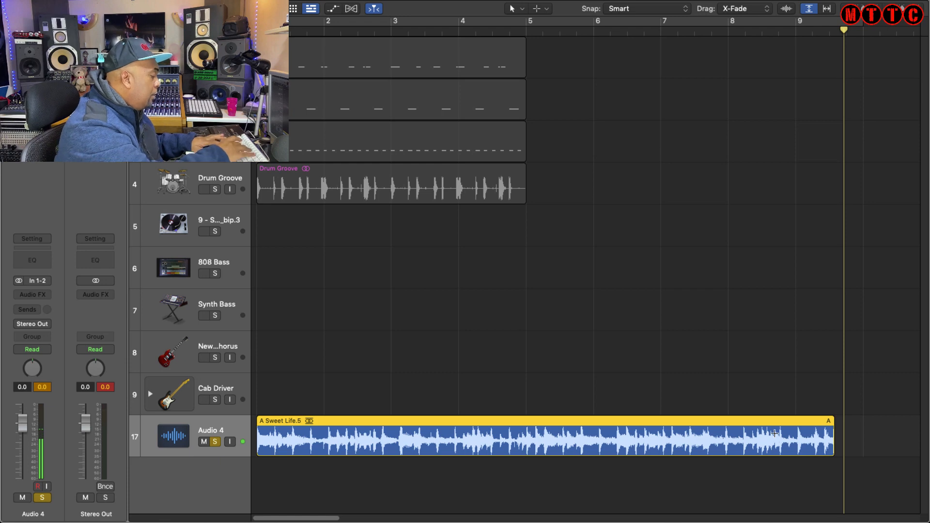
key("c")
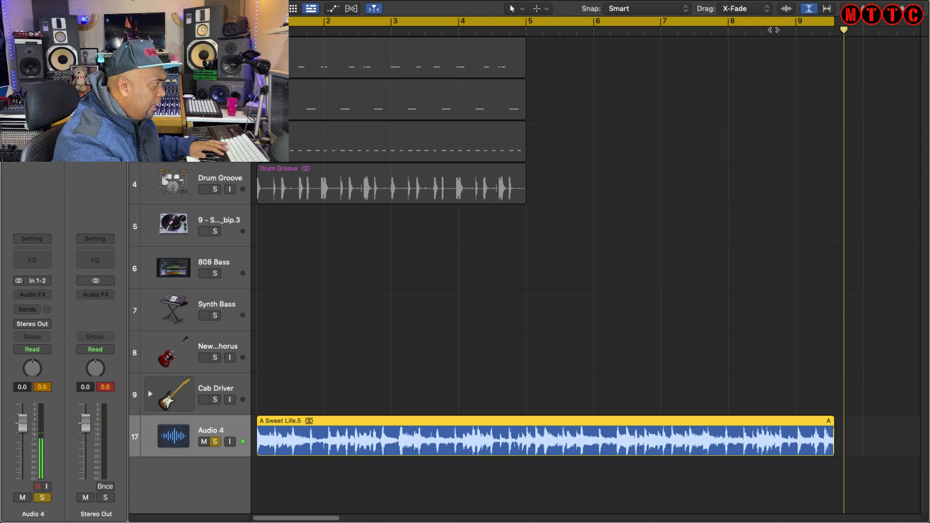
left_click(716, 32)
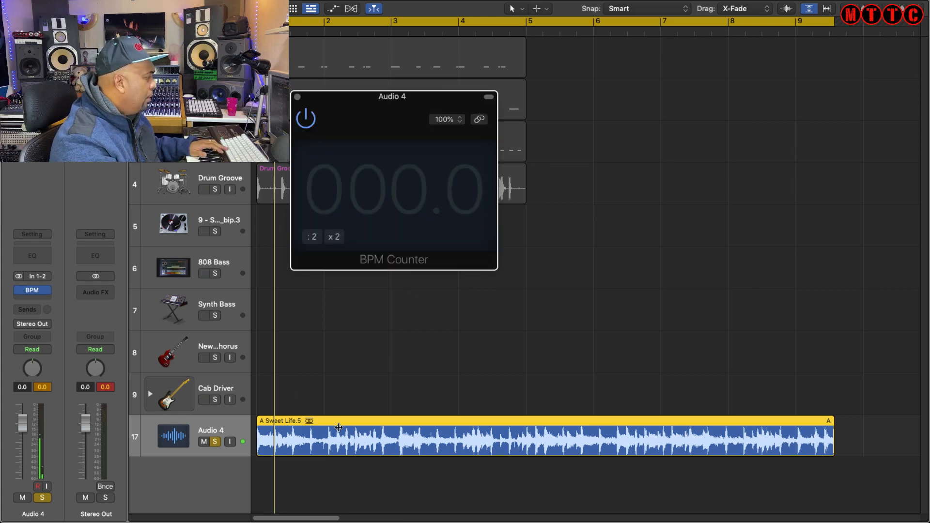
key("space")
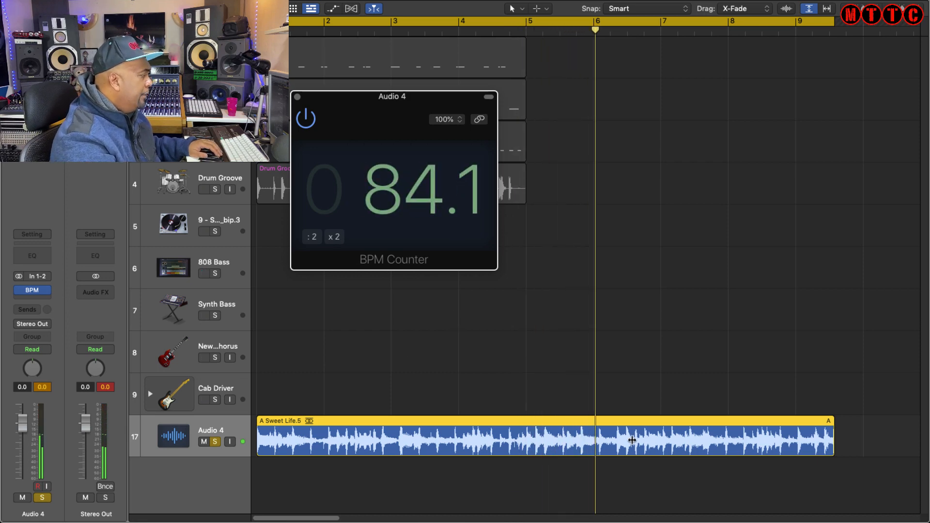
key("v")
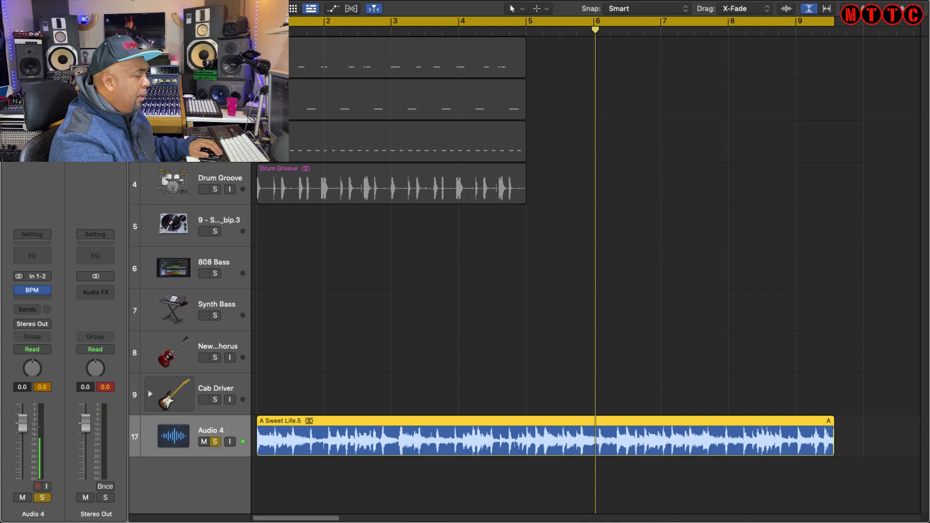
Set the project tempo to 84 BPM to match the sample.
type("84")
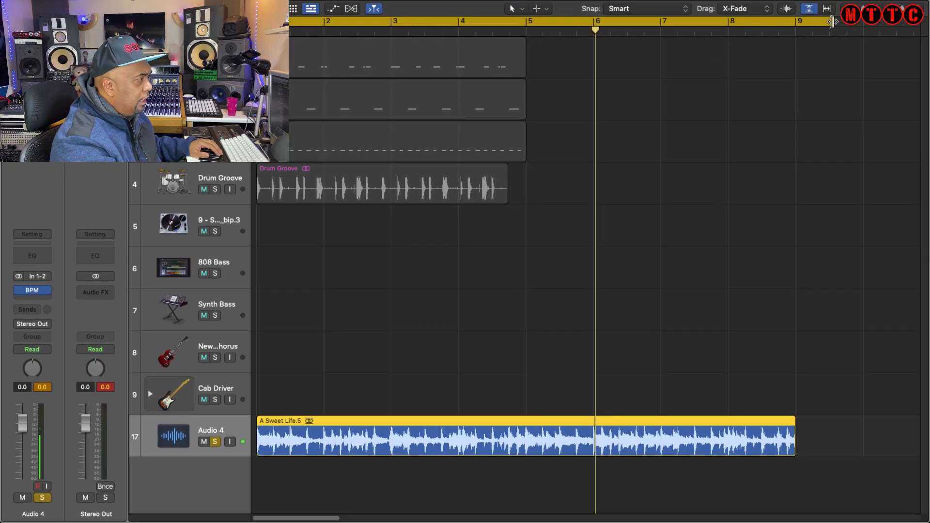
left_click_drag(831, 21, 795, 21)
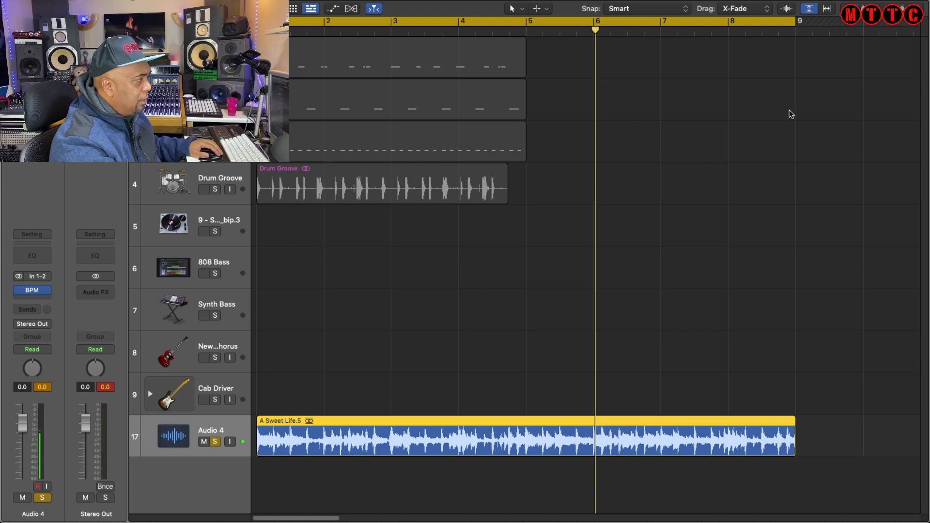
left_click(731, 31)
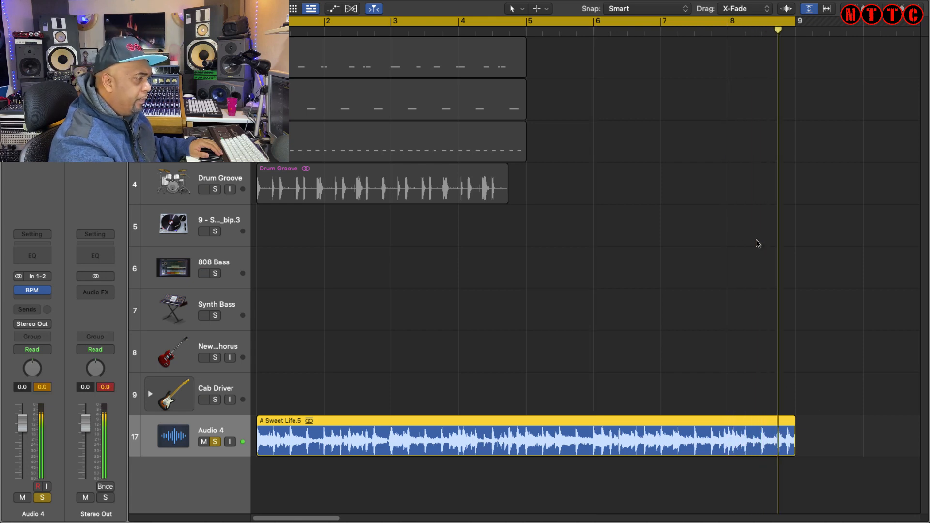
Enable Flex on the Audio 4 track and set its flex mode to Flex Time Polyphonic.
left_click(350, 7)
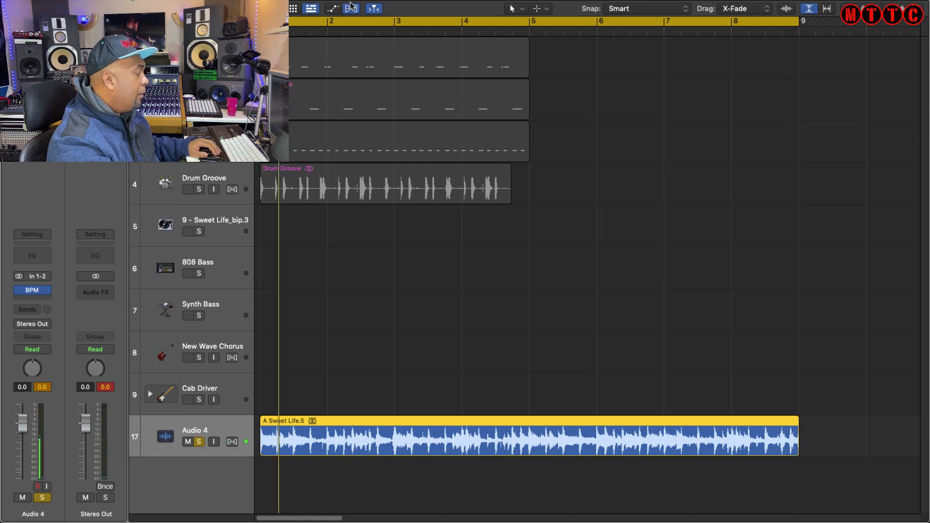
left_click(232, 442)
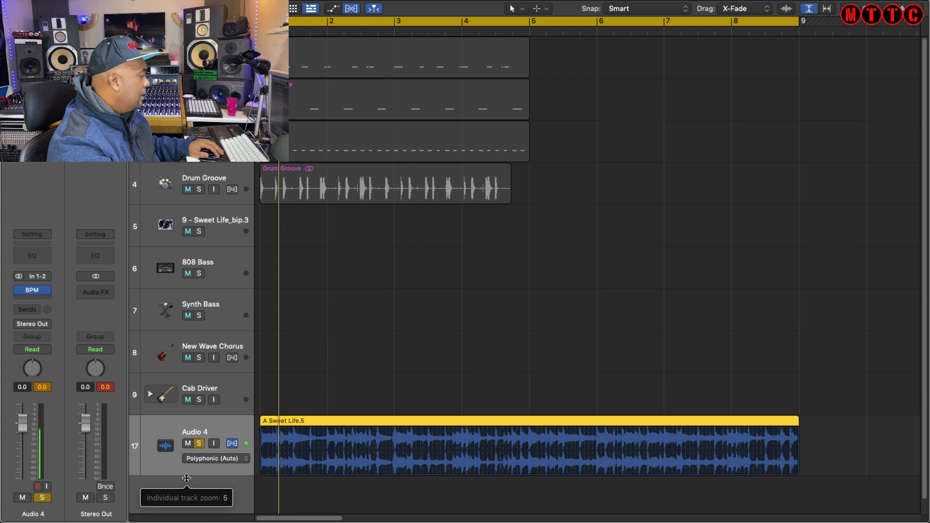
left_click(215, 442)
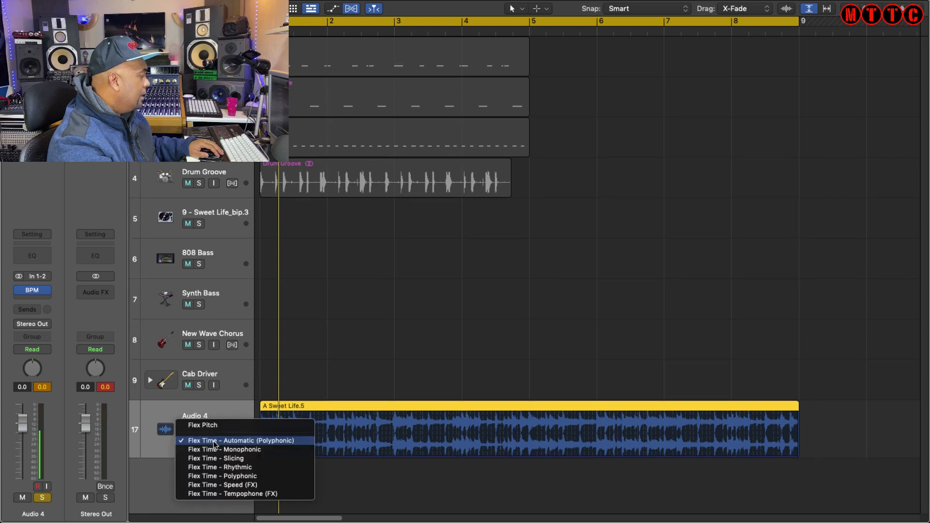
left_click(230, 476)
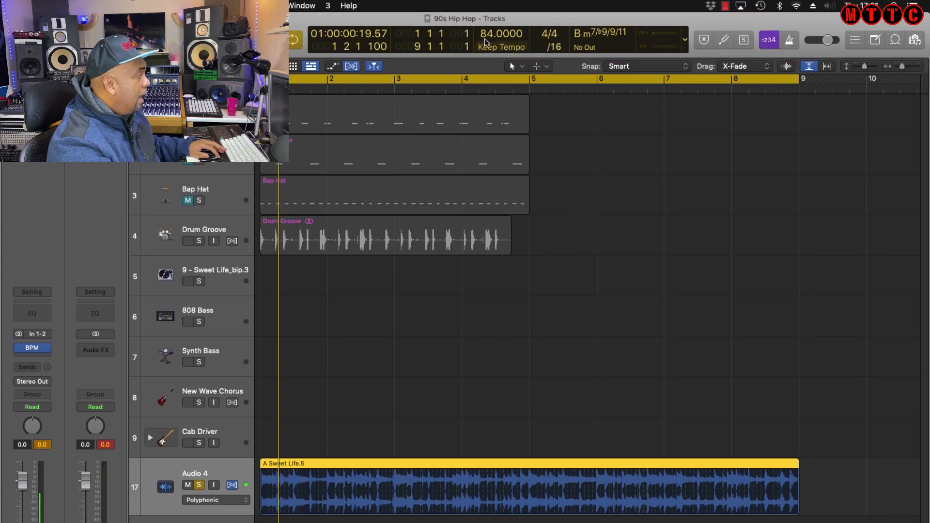
Set the project tempo back to 90 BPM and play the flexed sample.
mouse_move(486, 27)
left_mouse_down()
mouse_move(486, 17)
mouse_move(502, 35)
left_mouse_up()
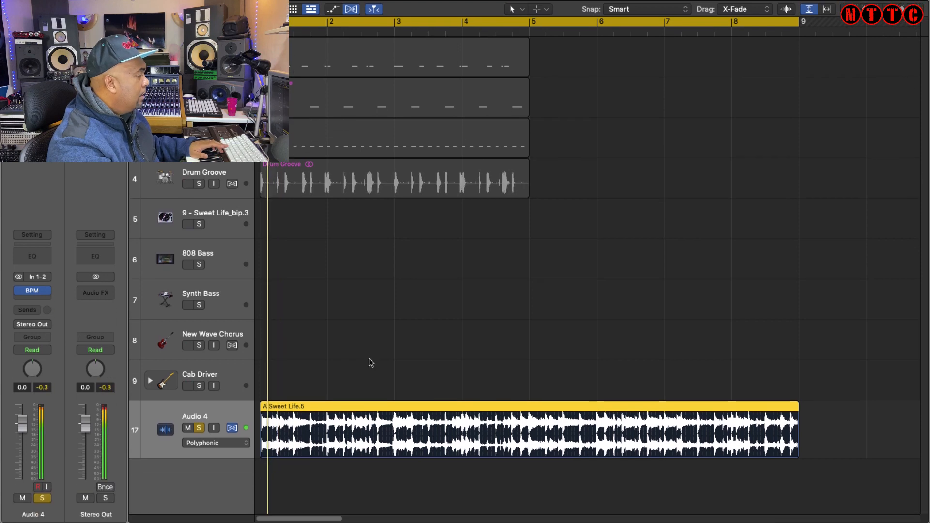
key("space")
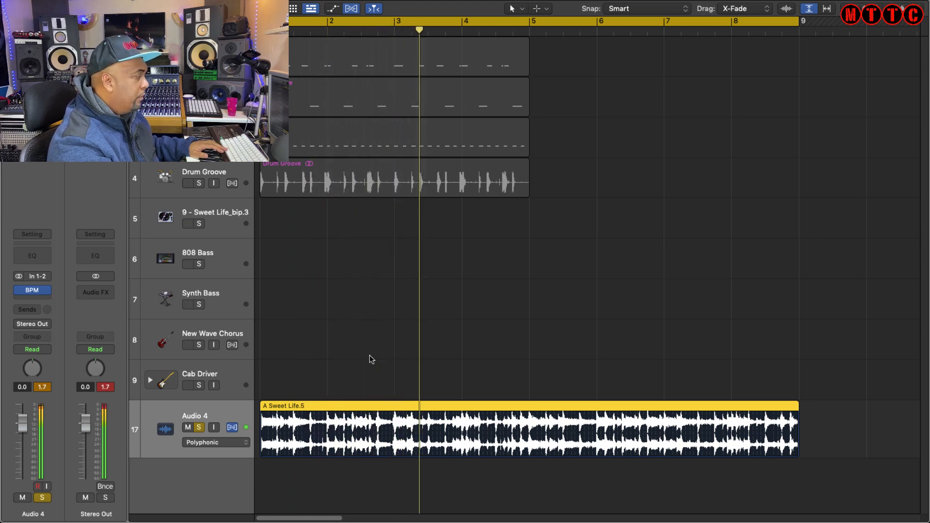
key("space")
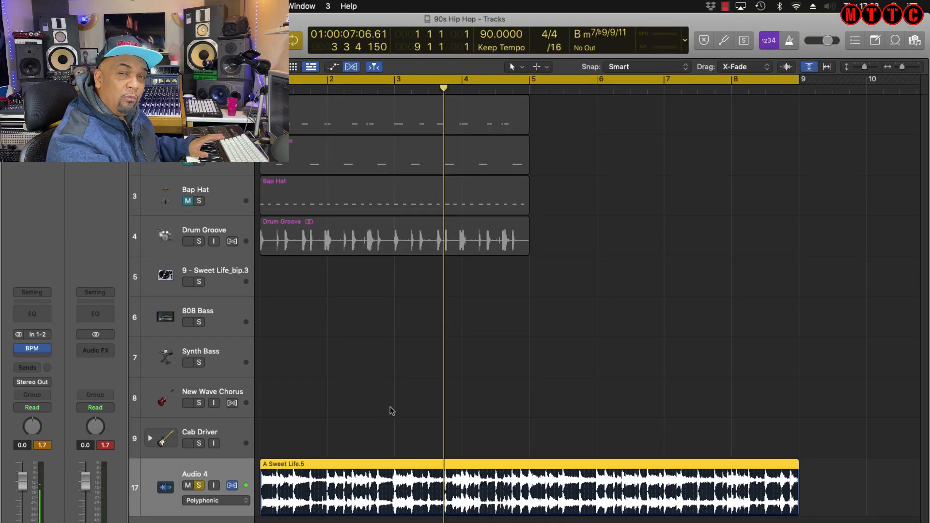
Bounce the sample region in place to a new track named A Sweet Life Sample and play it.
key("super+f")
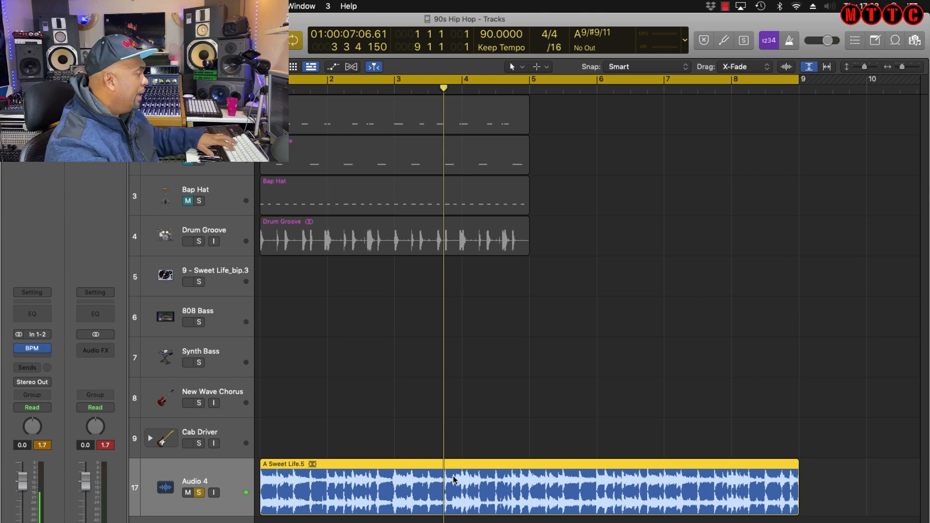
key("ctrl+b")
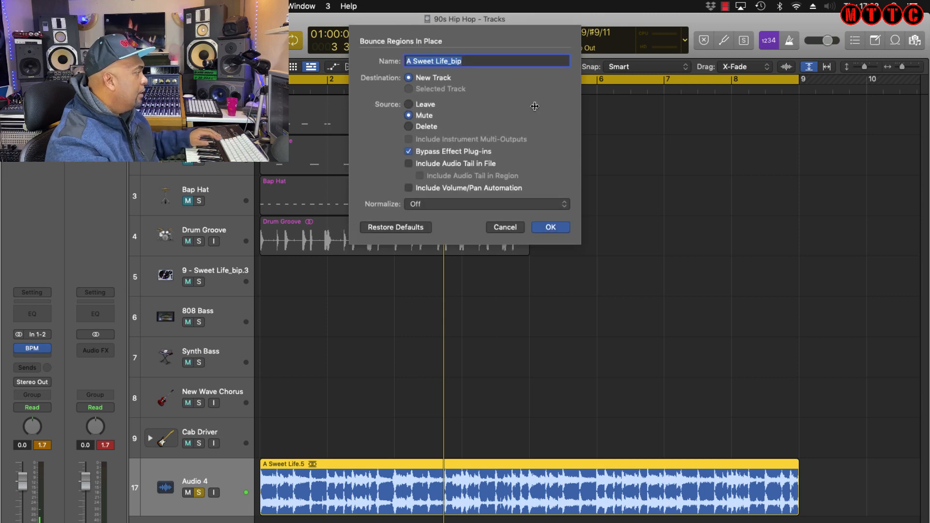
left_click(497, 63)
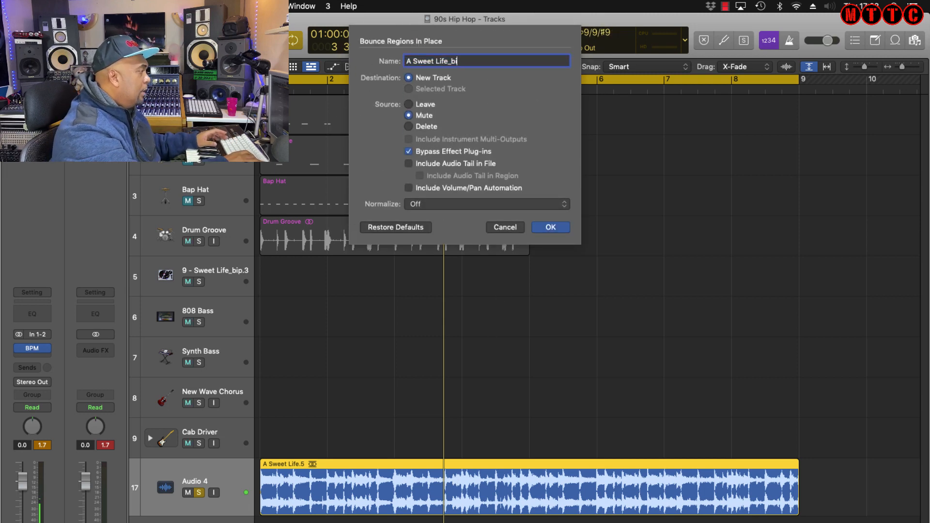
key("BackSpace")
type("Sample")
key("Return")
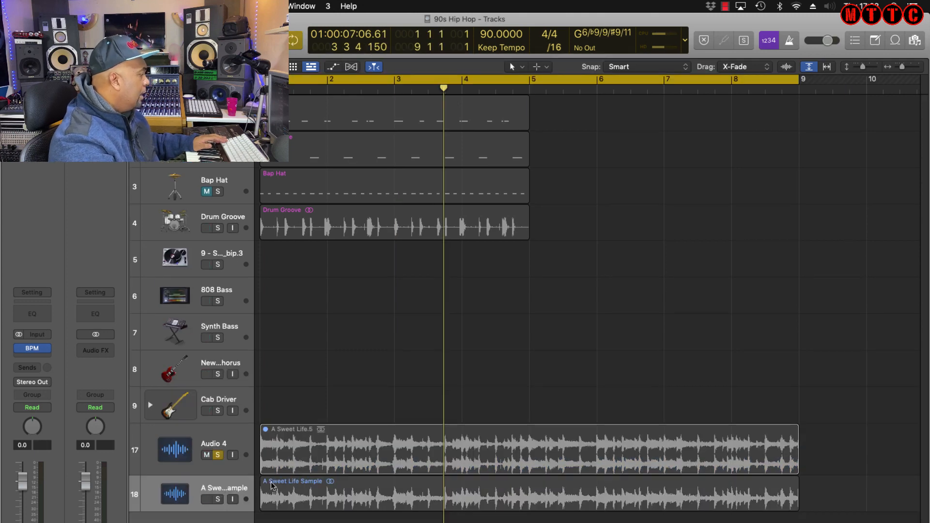
left_click(218, 500)
key("space")
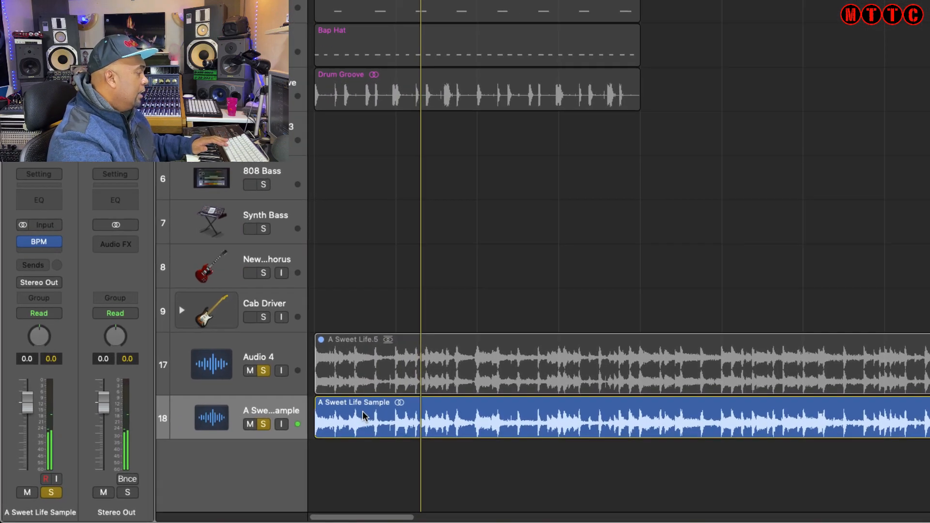
Create a new Quick Sampler track from the A Sweet Life Sample region, loading it in Slice mode.
left_click(300, 435)
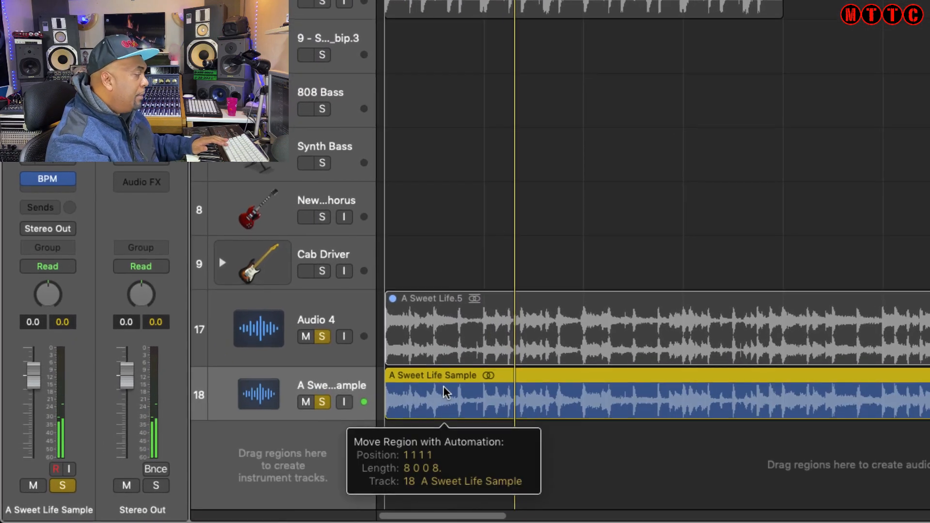
left_click_drag(445, 392, 275, 415)
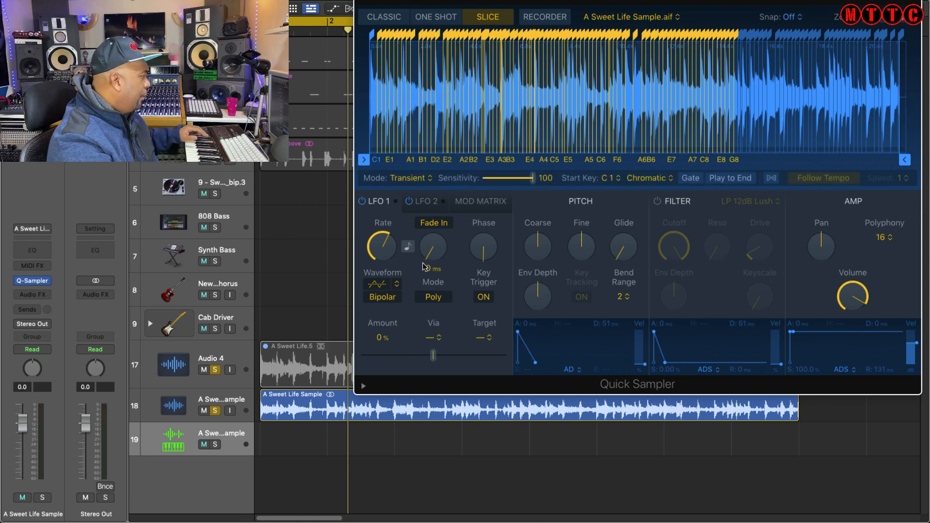
left_click(216, 445, "alt")
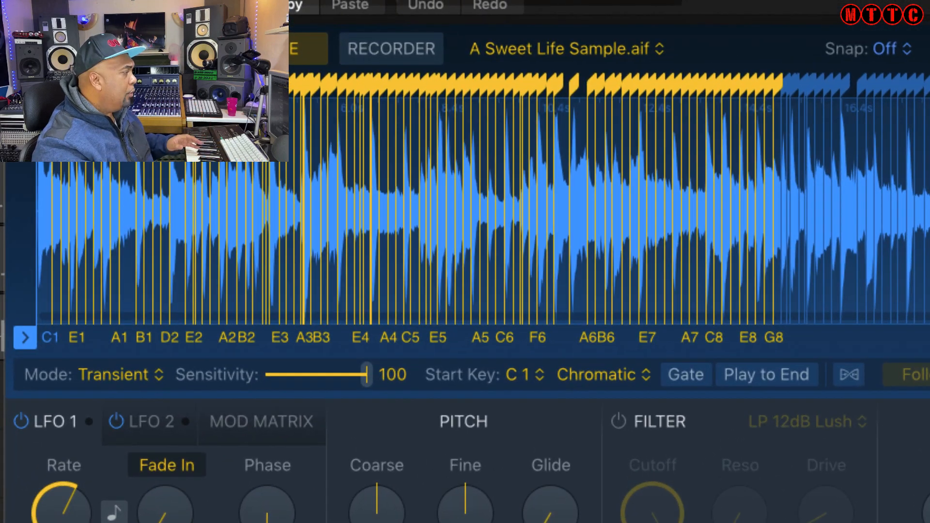
Set Quick Sampler's slice mode to Beat Divisions with a division of 1/2.
left_click(155, 377)
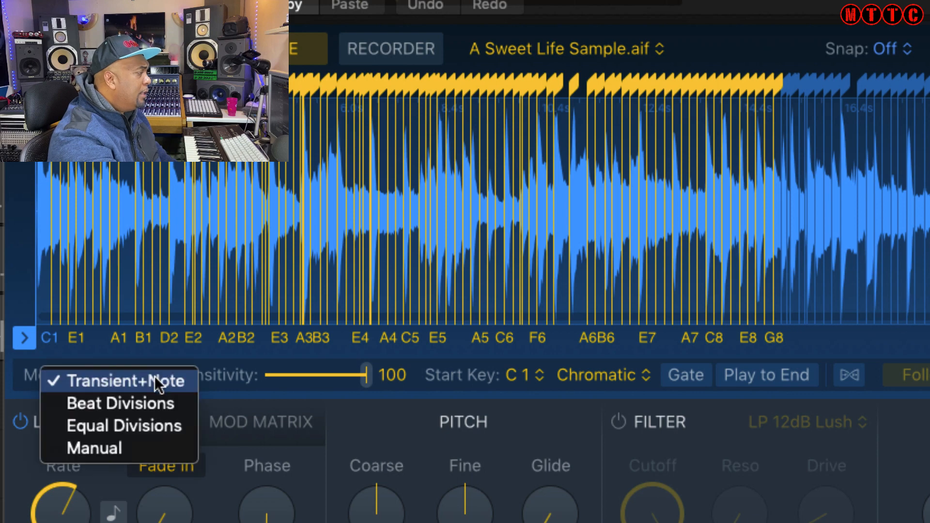
left_click(156, 402)
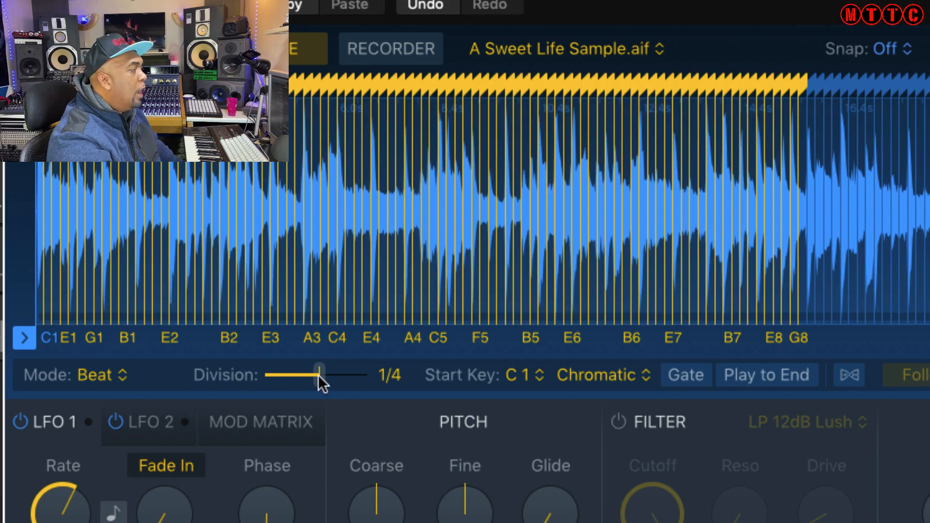
left_click_drag(319, 377, 301, 380)
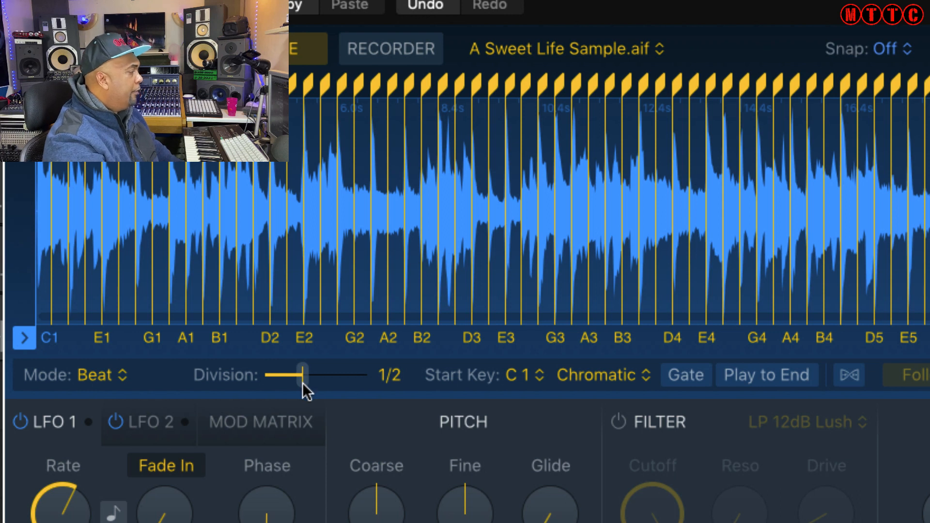